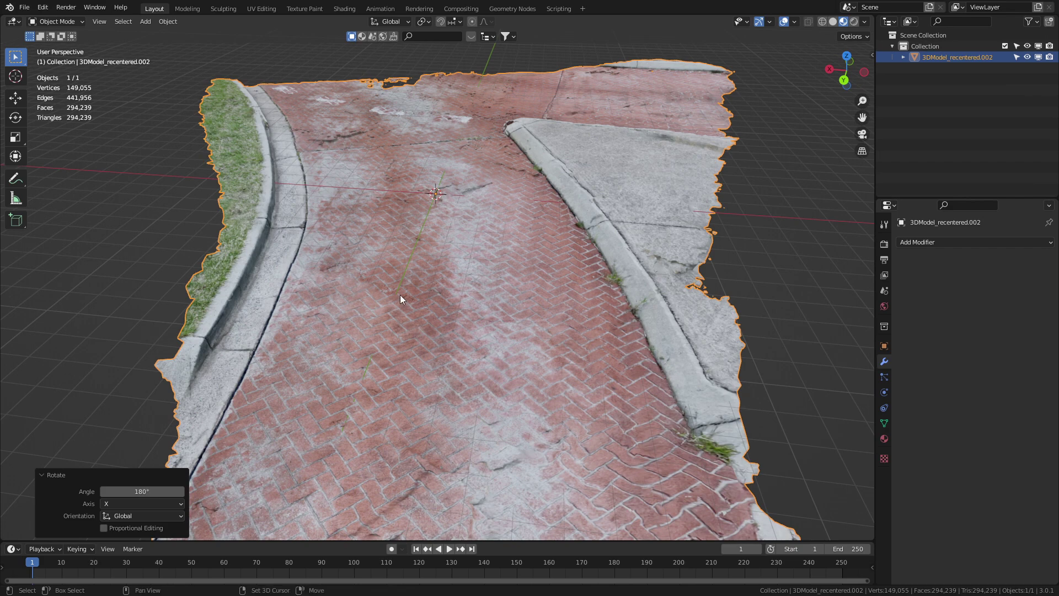
middle_click_drag(399, 294, 406, 366, "shift")
scroll(432, 376, "up", 4)
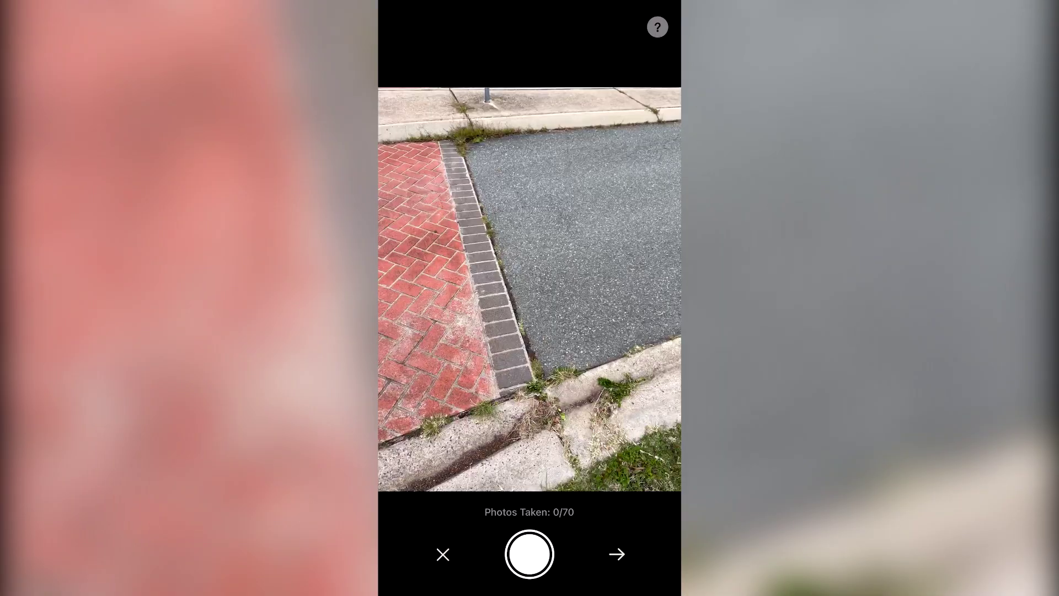
Step: Take overlapping photos of the brick street, its curbs and the painted markings while moving around the area
left_click(530, 553)
left_click(530, 554)
left_click(530, 553)
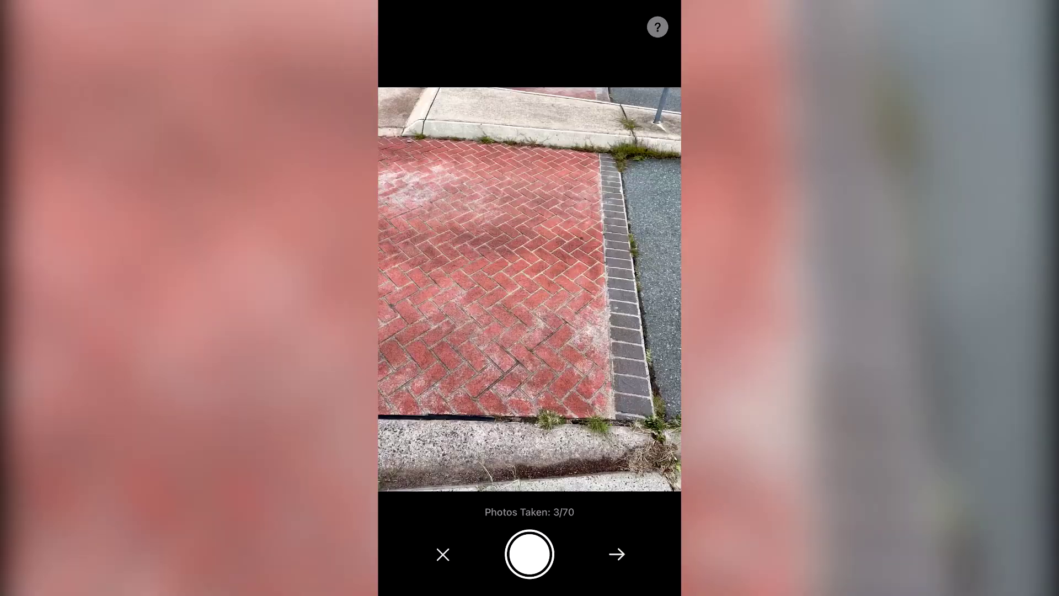
left_click(530, 554)
left_click(529, 554)
left_click(530, 553)
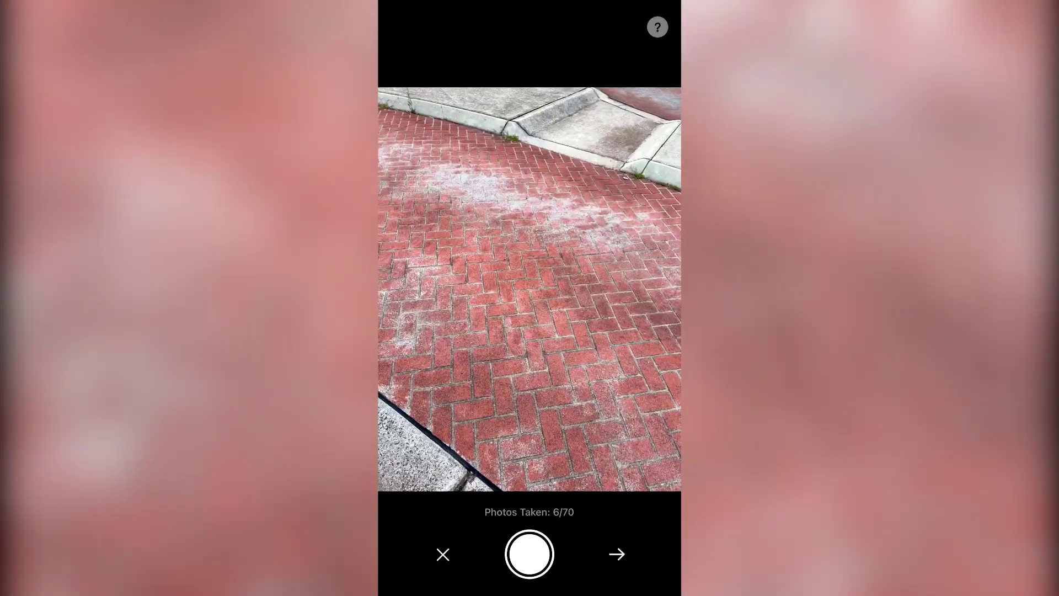
left_click(529, 554)
left_click(530, 553)
left_click(529, 553)
left_click(530, 554)
left_click(529, 554)
left_click(529, 554)
left_click(529, 553)
left_click(529, 553)
left_click(529, 554)
left_click(530, 554)
left_click(530, 554)
left_click(530, 553)
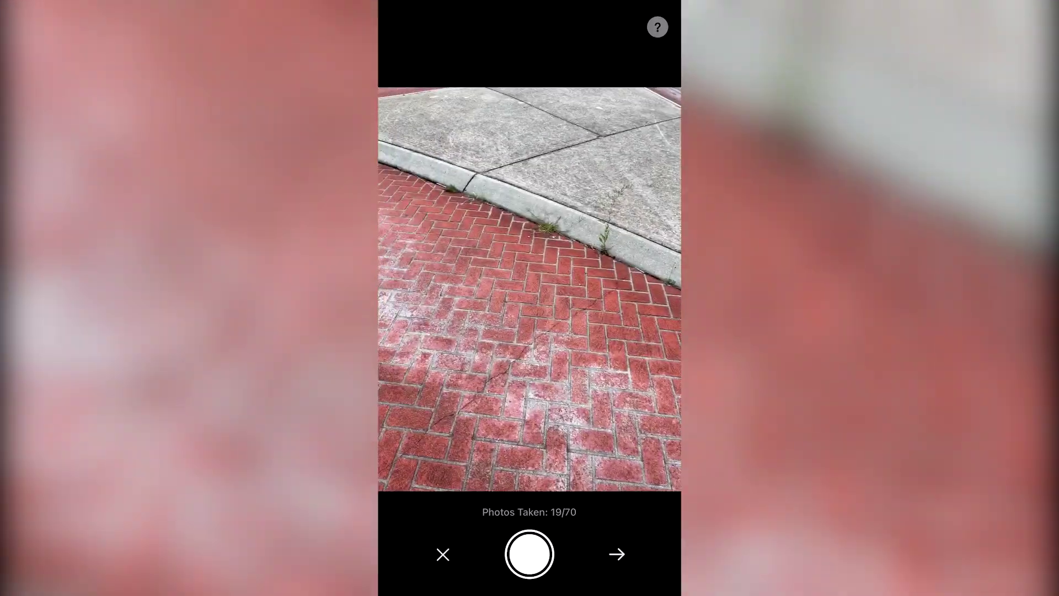
left_click(530, 554)
left_click(529, 554)
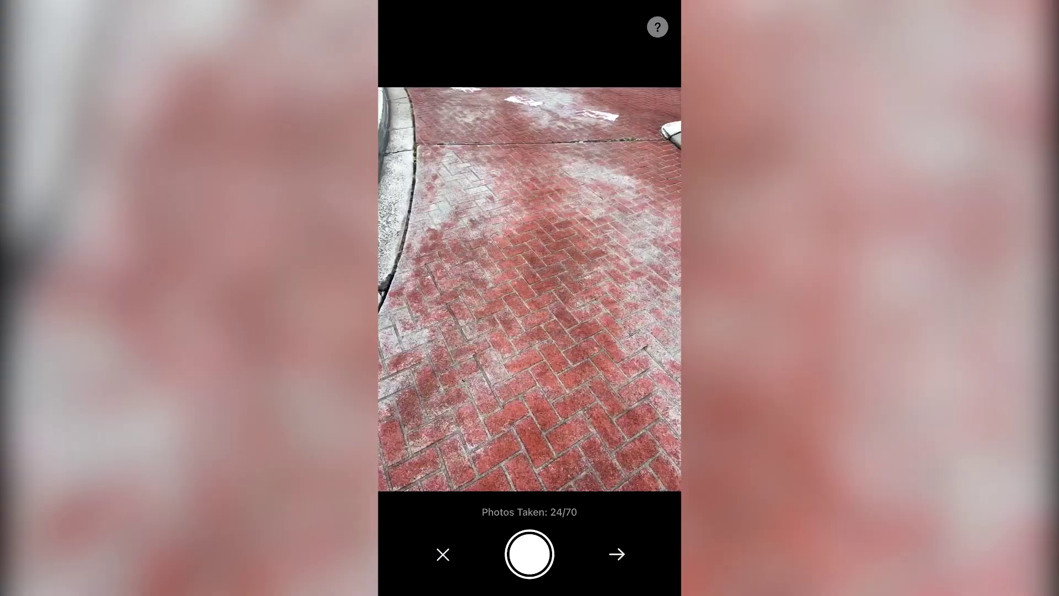
left_click(529, 553)
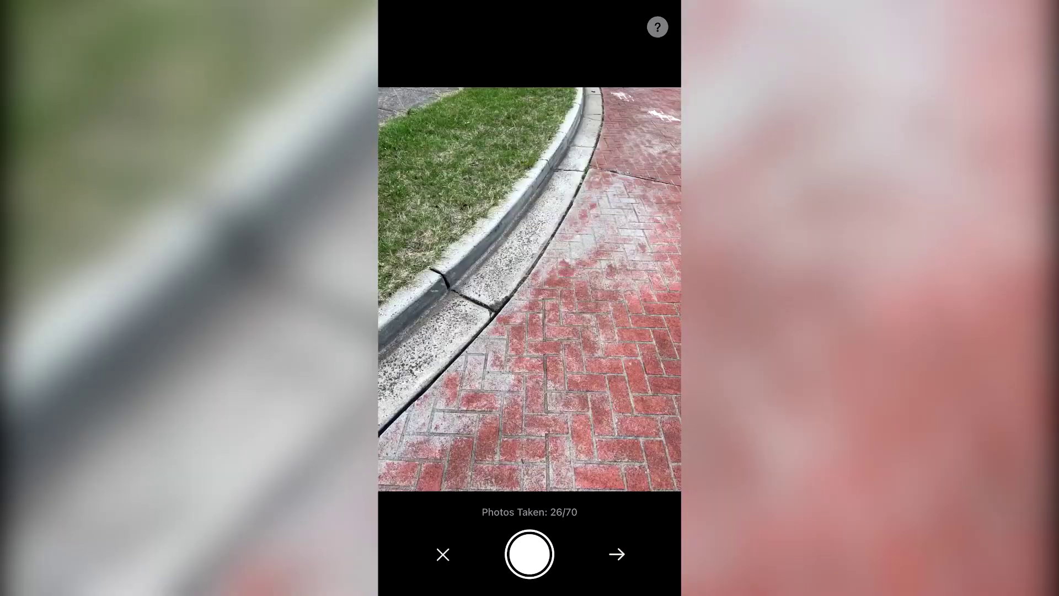
left_click(530, 553)
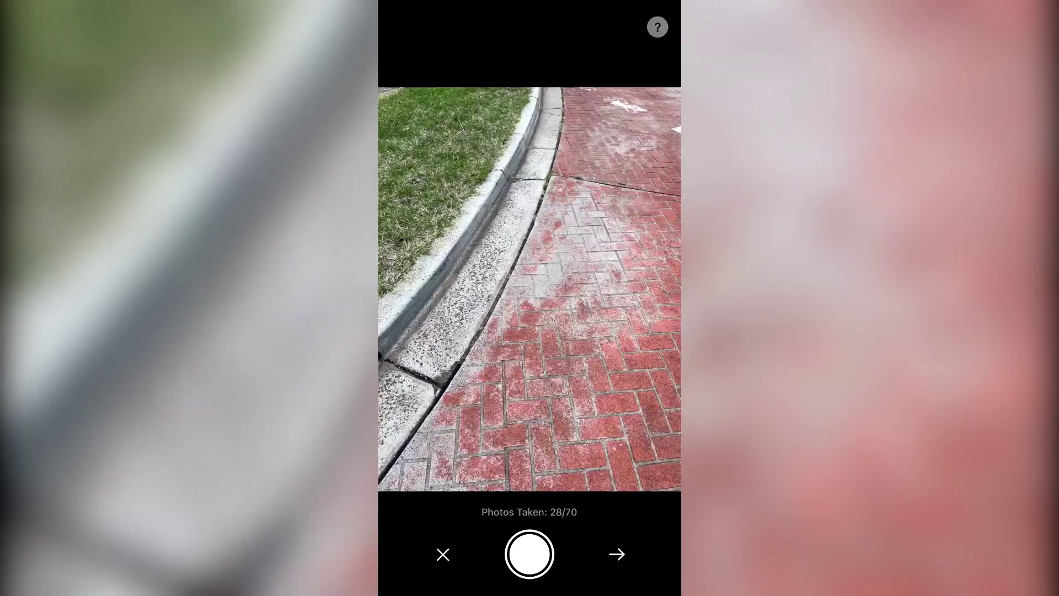
left_click(529, 554)
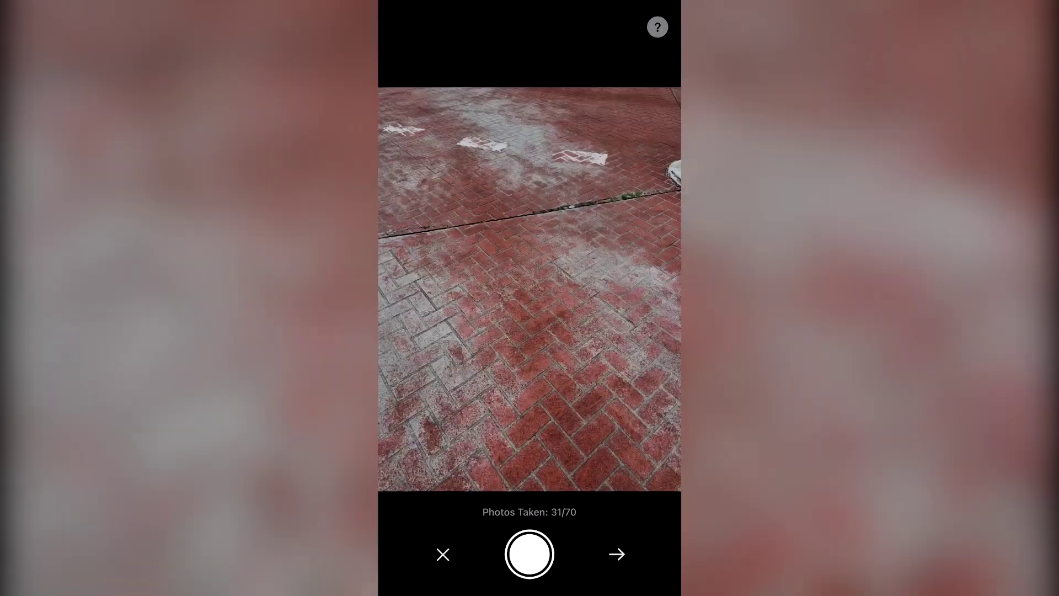
left_click(529, 554)
left_click(530, 554)
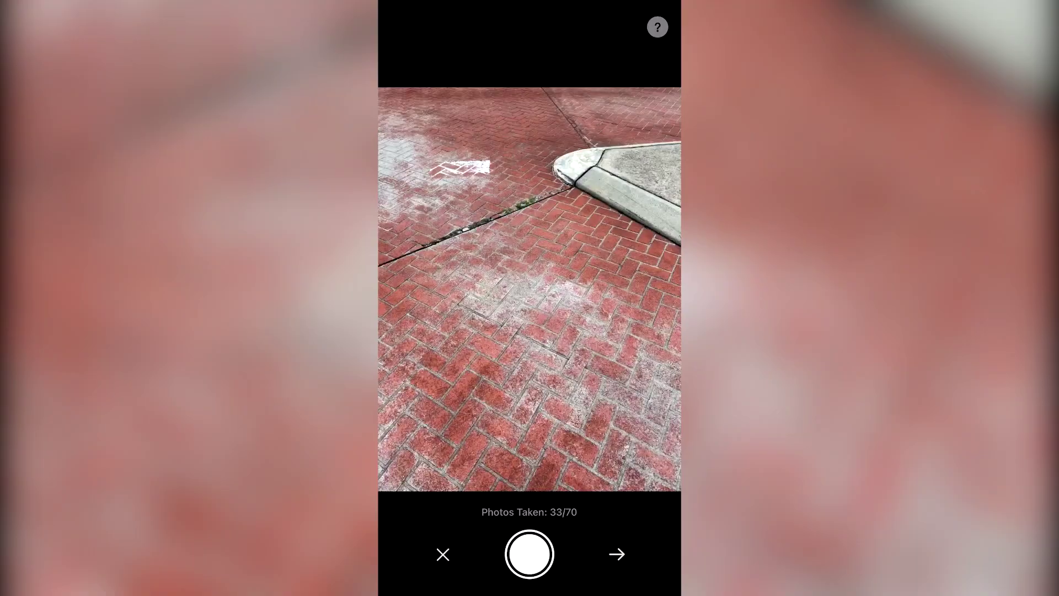
left_click(529, 554)
left_click(529, 553)
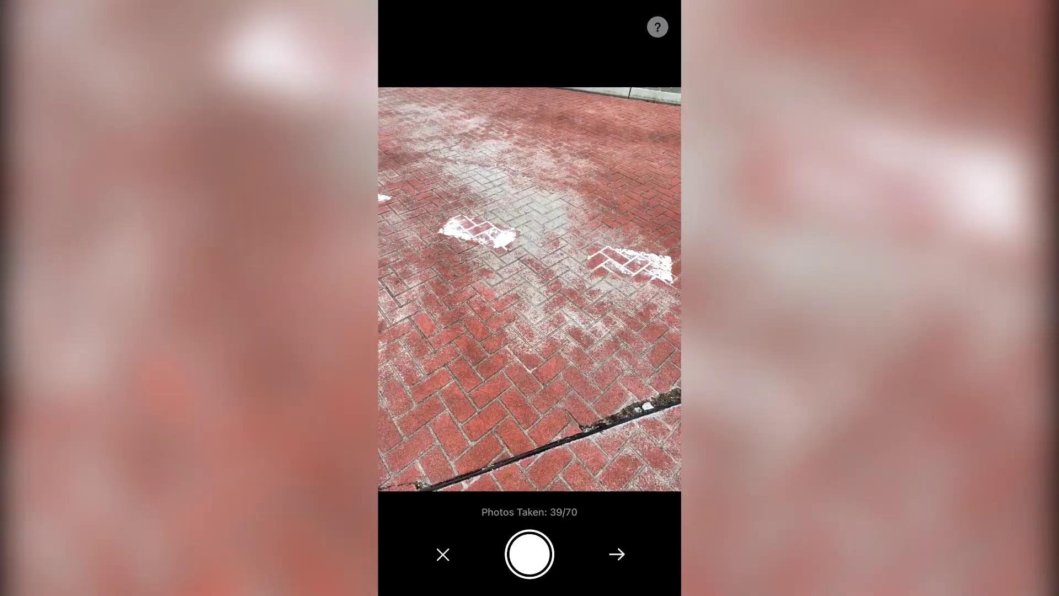
left_click(529, 554)
left_click(529, 554)
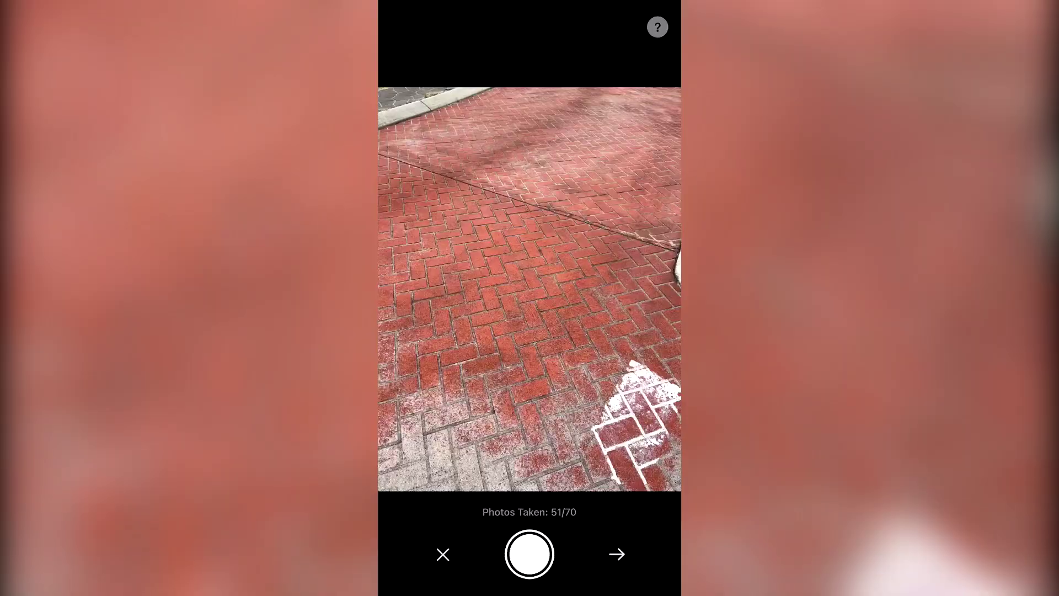
left_click(530, 553)
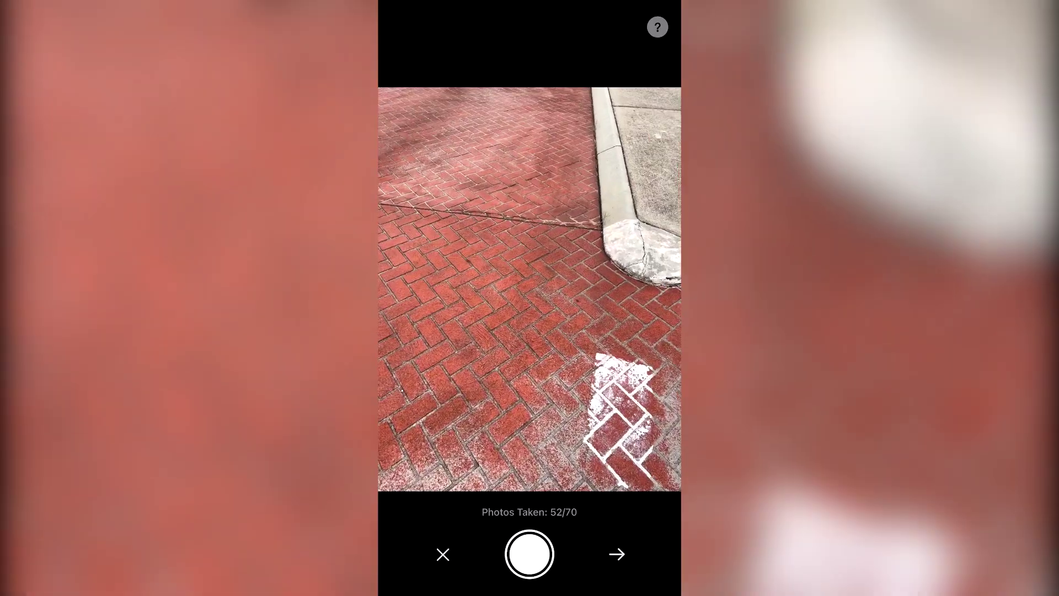
left_click(530, 554)
left_click(530, 554)
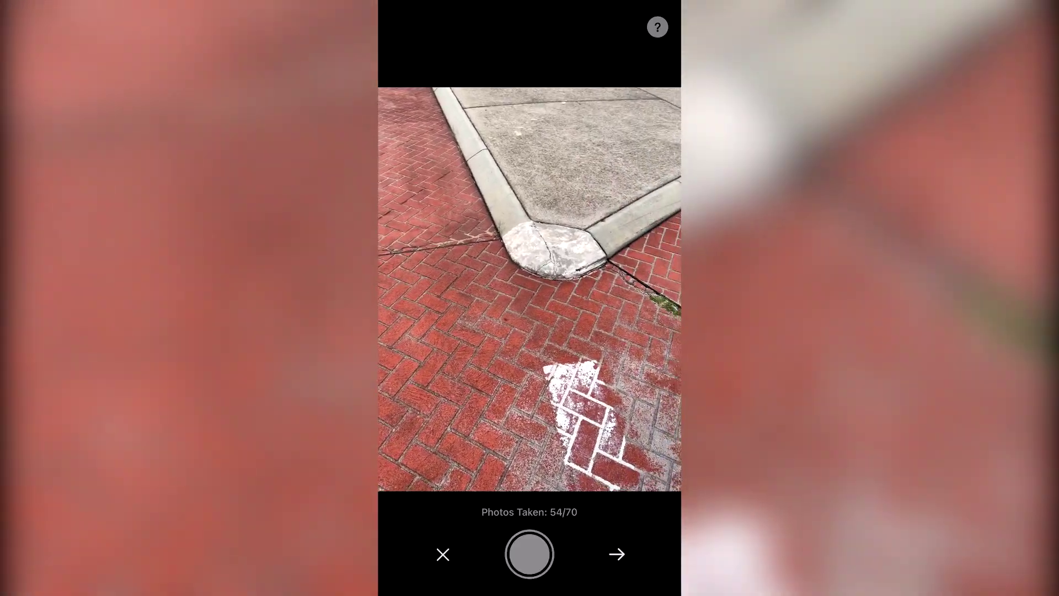
left_click(529, 554)
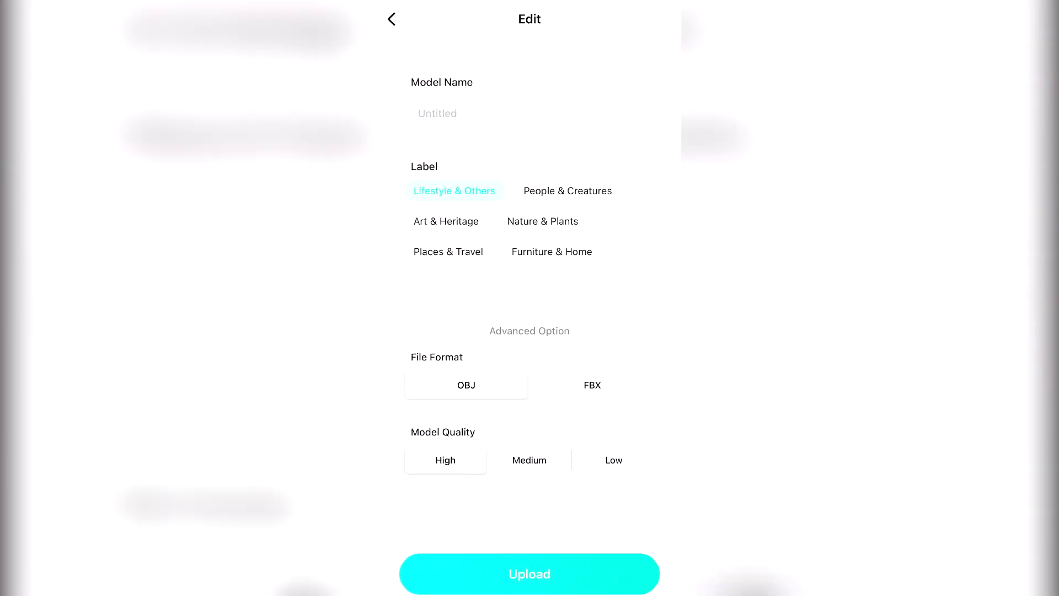
Step: Upload the captured photo set for processing into a high-quality OBJ model
left_click(529, 573)
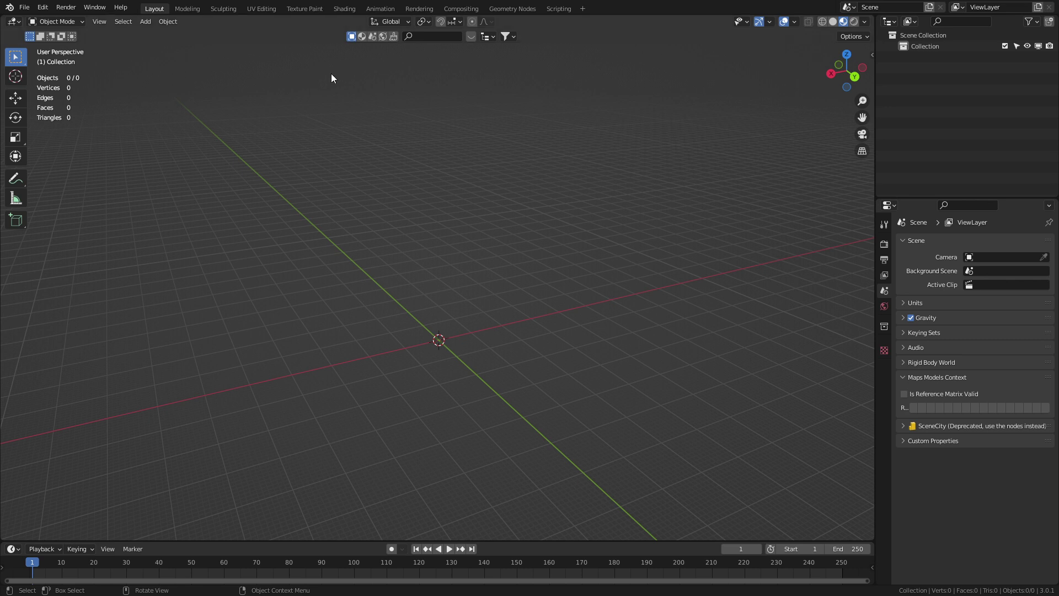
Step: Switch to Blender and import the scan 3DModel_recentered.obj from the Street folder
left_click(24, 7)
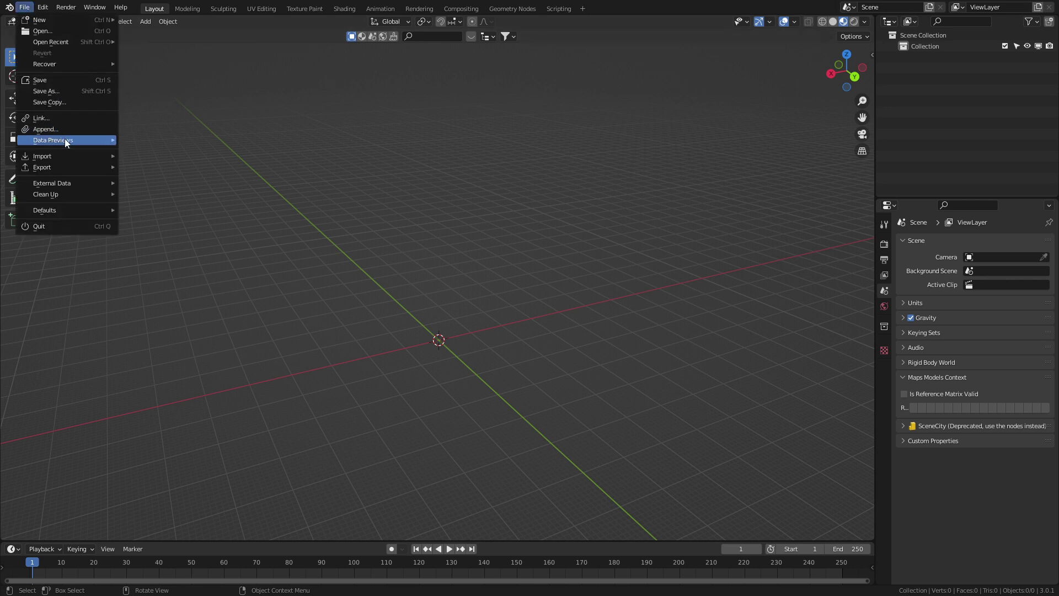
mouse_move(66, 156)
left_click(187, 266)
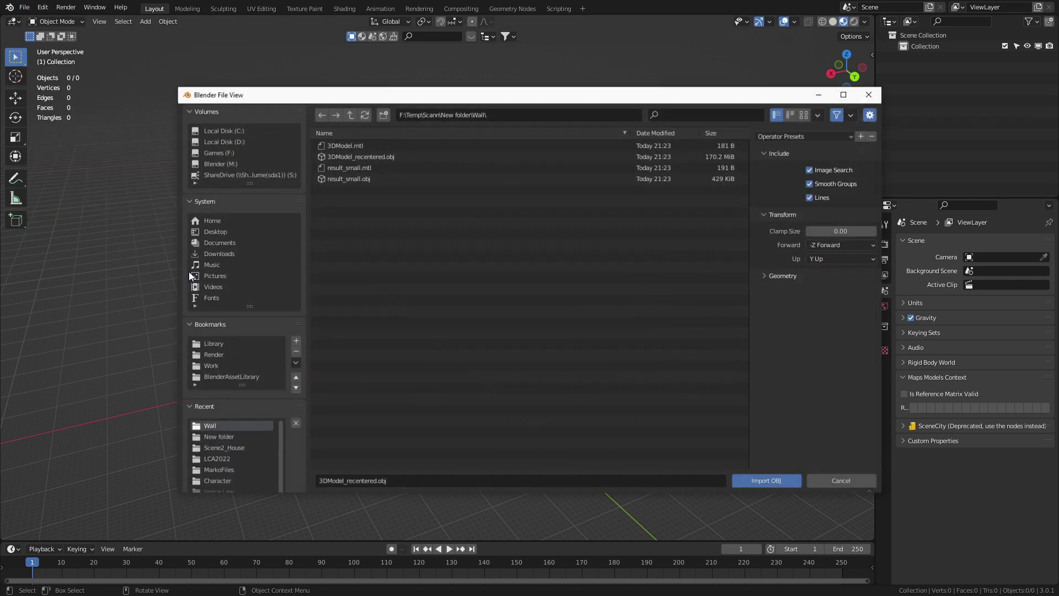
left_click(386, 157)
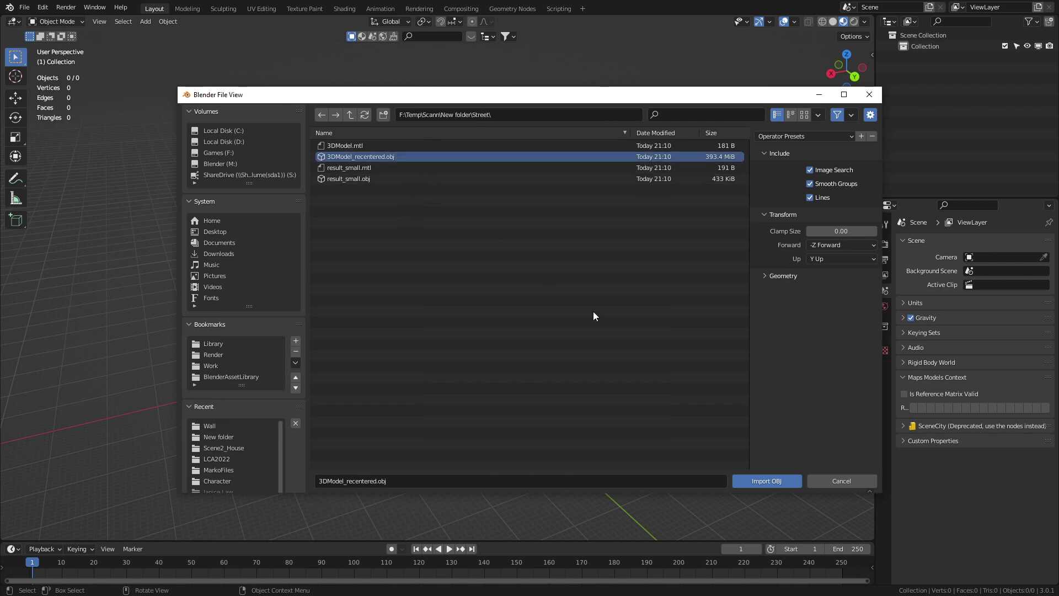
left_click(759, 480)
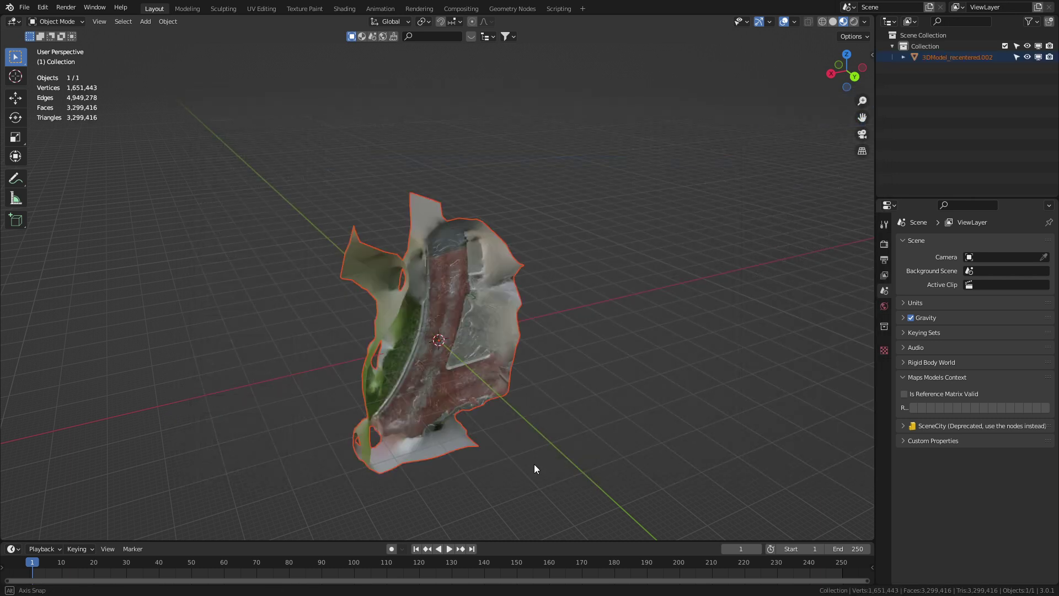
Step: Rotate the imported street scan 90° about the global X axis
middle_click_drag(501, 446, 458, 449)
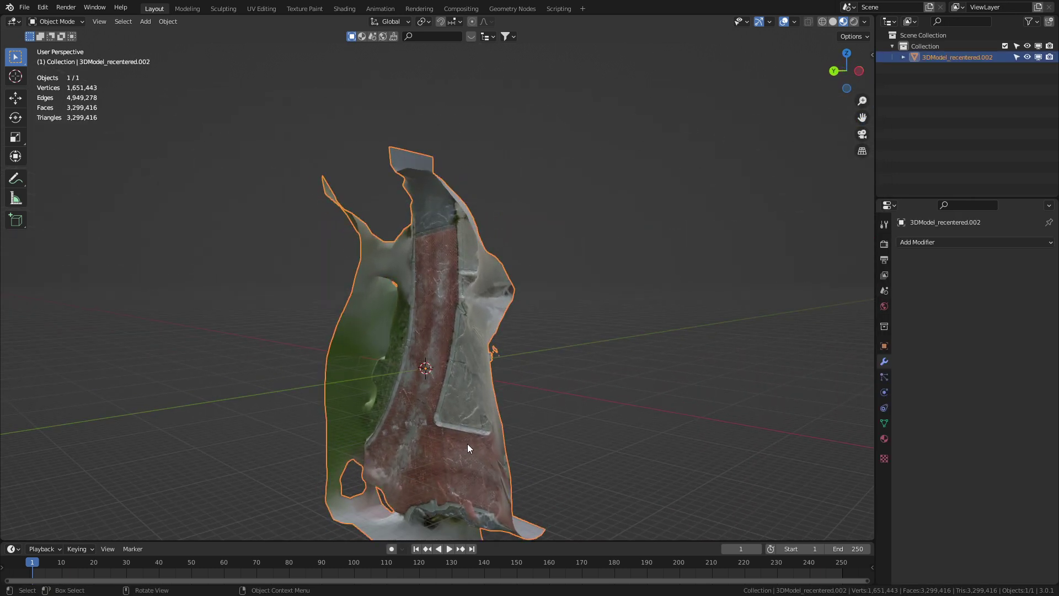
type("rx")
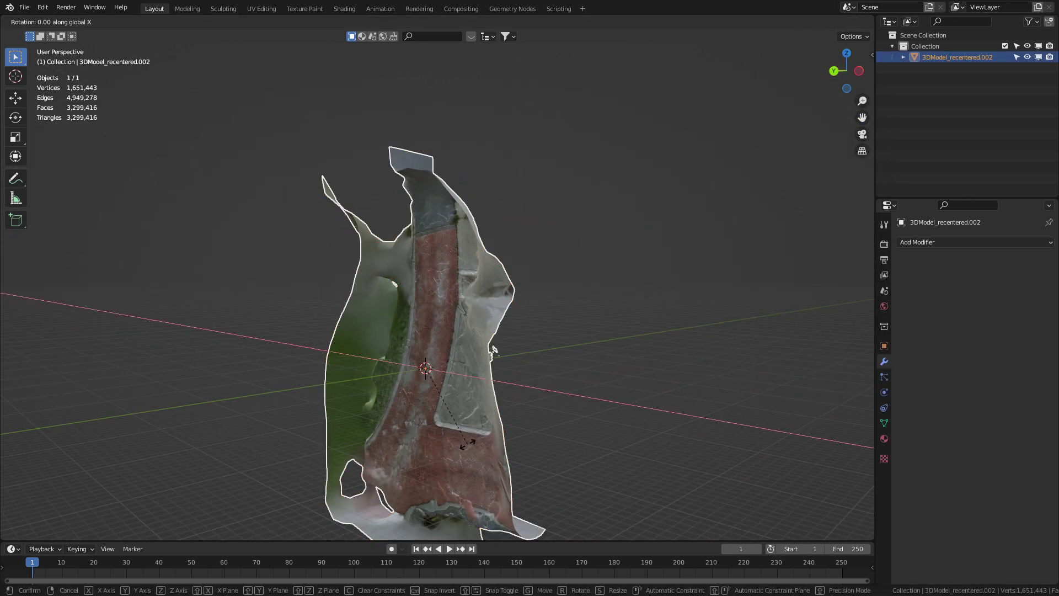
type("90")
key("Return")
Step: Show the street scan in wireframe shading to inspect its mesh density
middle_click_drag(468, 443, 480, 472)
scroll(480, 472, "up", 2)
middle_click_drag(378, 478, 566, 287)
scroll(496, 228, "down", 2)
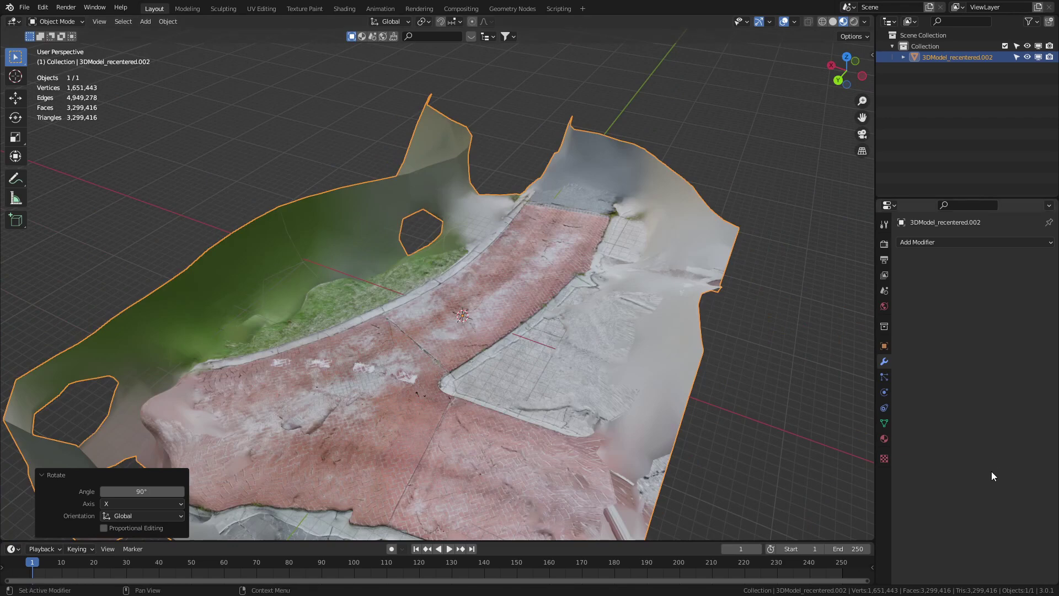
left_click(822, 21)
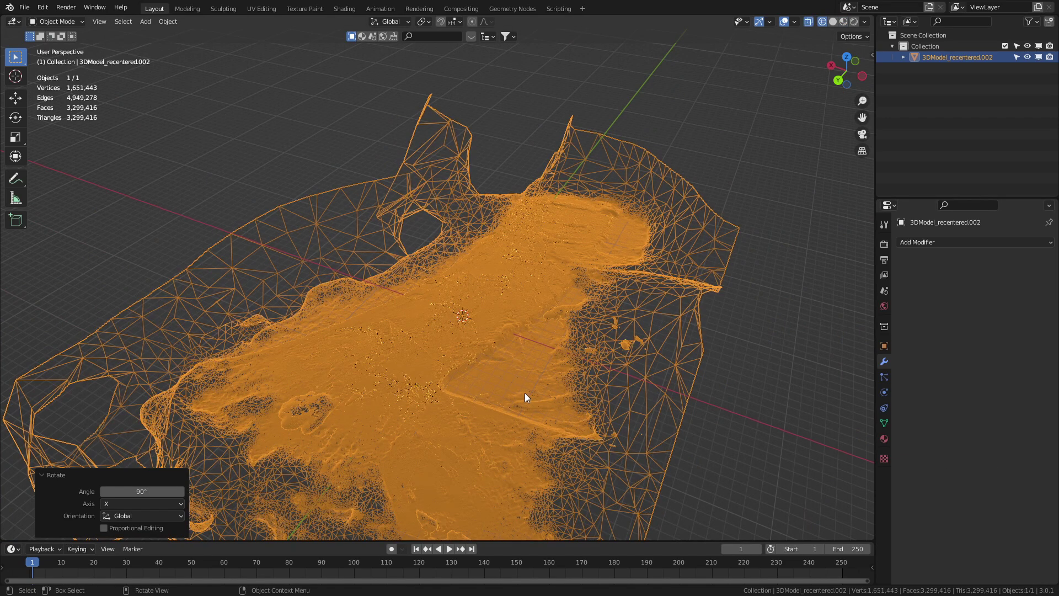
middle_click_drag(525, 389, 538, 246)
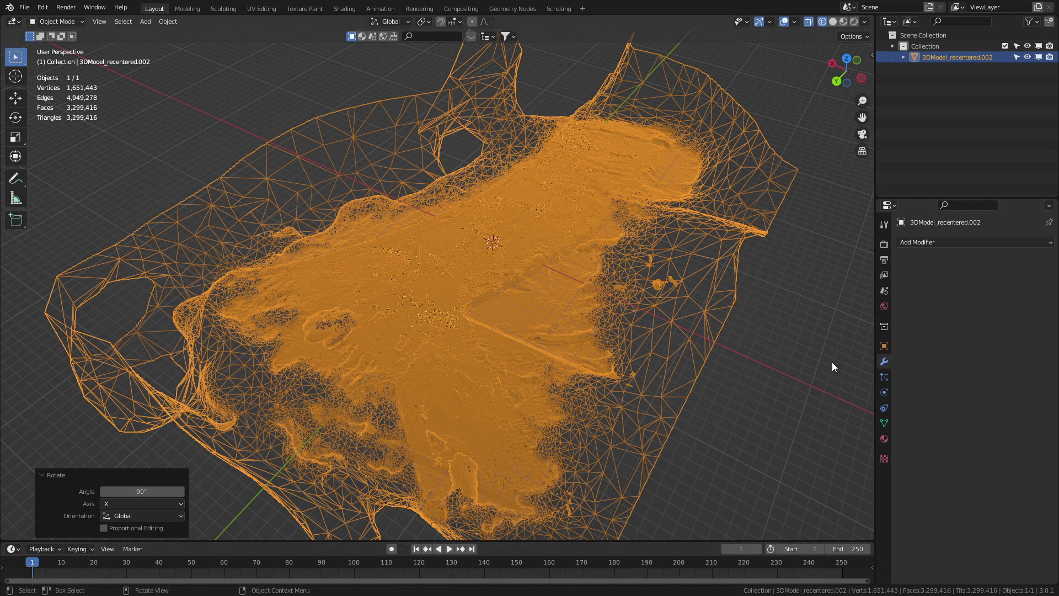
Step: Add a Decimate modifier with a Collapse ratio of 0.1 to the street scan and apply it
left_click(928, 242)
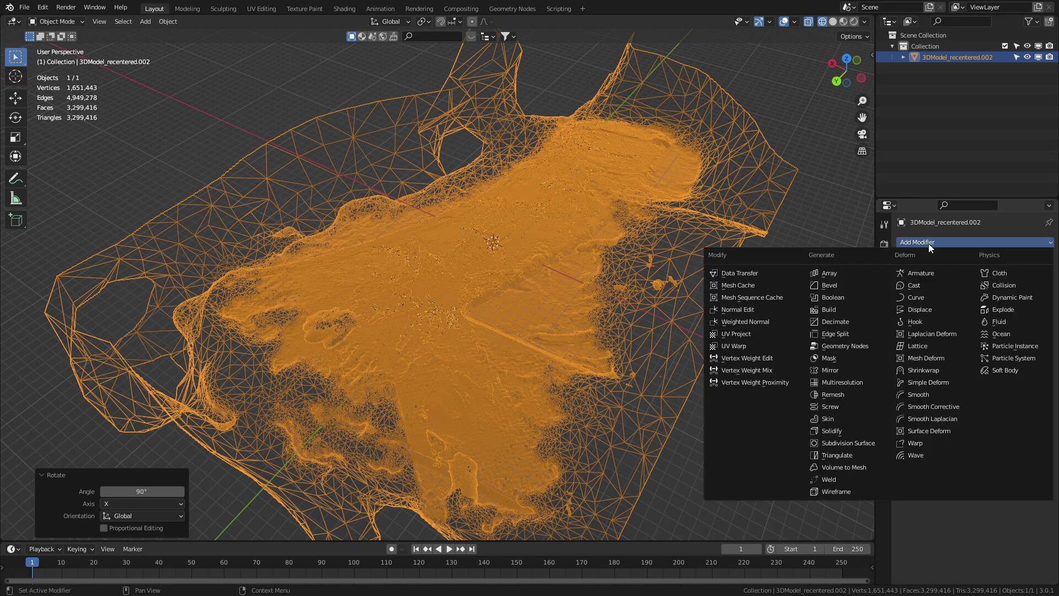
left_click(862, 322)
left_click(966, 316)
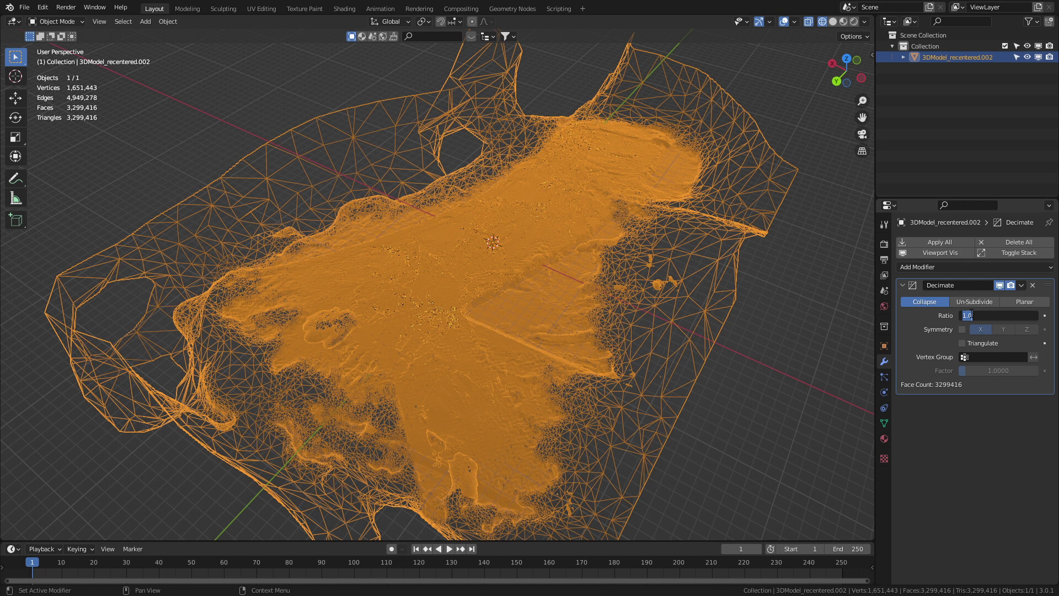
type(".1")
key("Return")
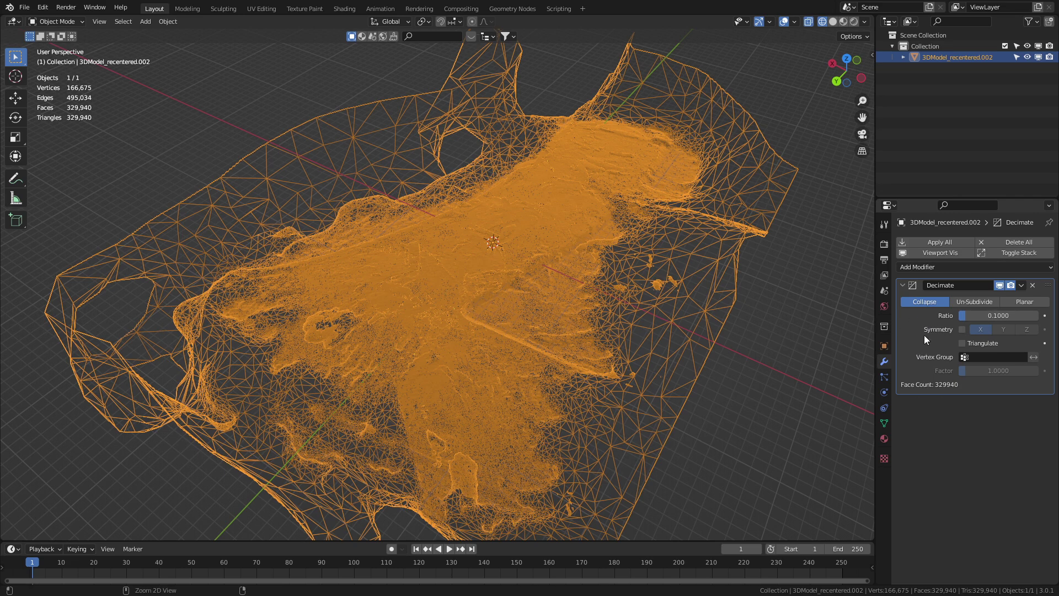
key("ctrl+a")
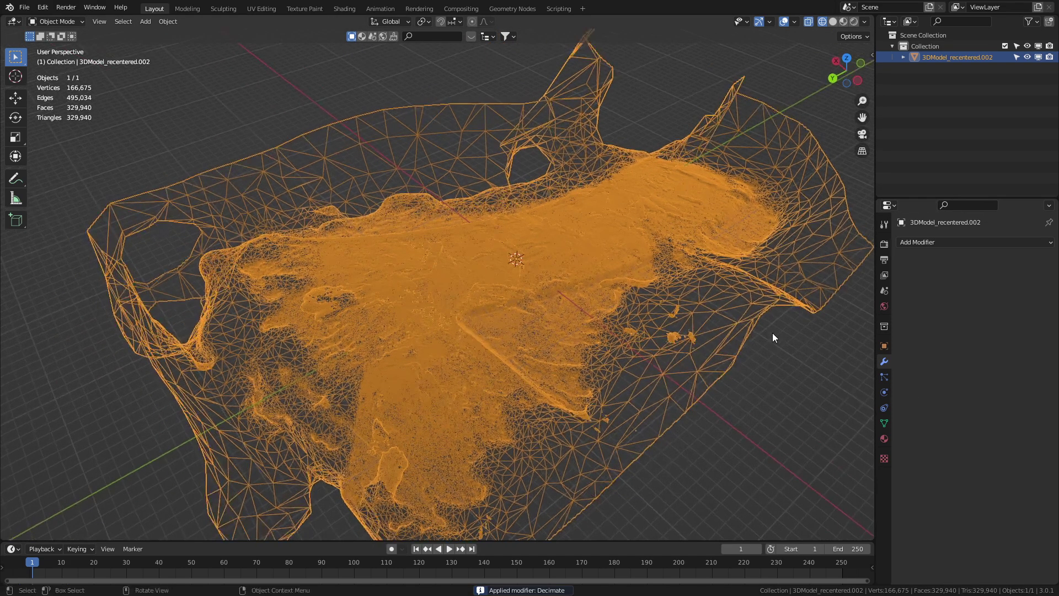
Step: In Edit Mode, circle-select the sparse, distorted geometry around the street scan's outer edges and delete it
key("Tab")
scroll(684, 311, "down", 2)
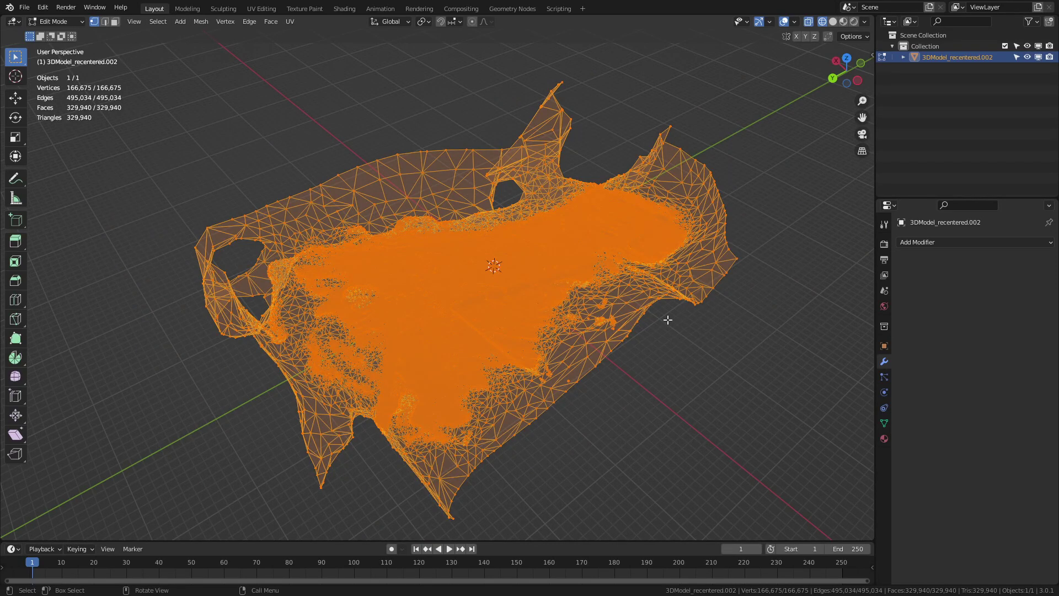
left_click(723, 301)
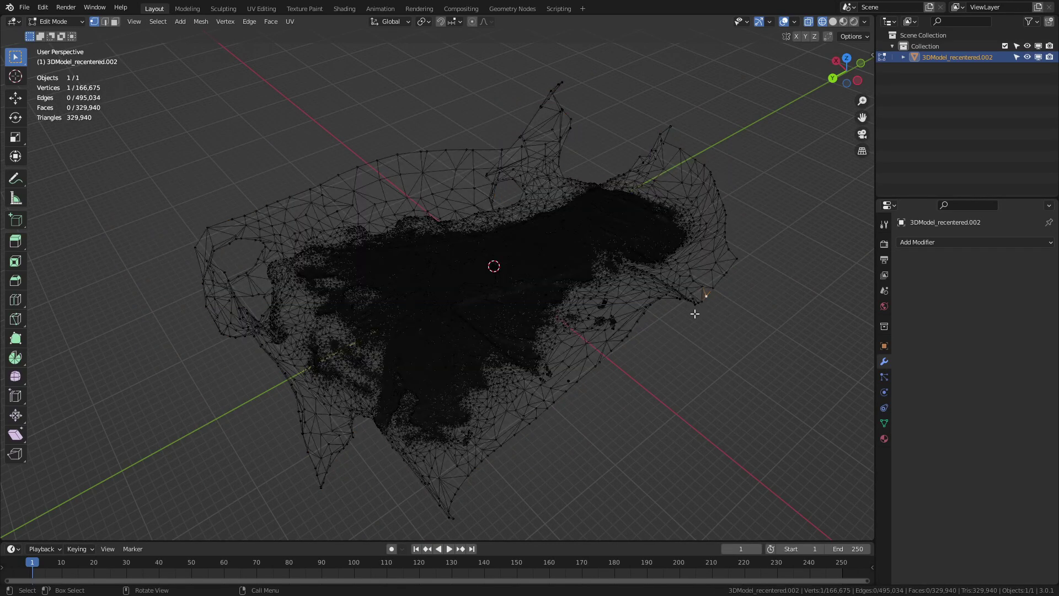
key("c")
mouse_move(575, 104)
left_mouse_down()
mouse_move(574, 130)
mouse_move(491, 179)
mouse_move(374, 163)
mouse_move(497, 175)
mouse_move(298, 179)
mouse_move(213, 243)
mouse_move(326, 424)
mouse_move(424, 486)
left_mouse_up()
right_click(417, 491)
middle_click_drag(357, 472, 491, 469)
key("c")
mouse_move(597, 349)
left_mouse_down()
mouse_move(407, 392)
mouse_move(331, 457)
left_mouse_up()
right_click(330, 459)
mouse_move(348, 298)
middle_mouse_down()
mouse_move(414, 270)
mouse_move(503, 291)
middle_mouse_up()
key("c")
mouse_move(585, 172)
left_mouse_down()
mouse_move(465, 181)
mouse_move(154, 262)
mouse_move(114, 373)
mouse_move(174, 353)
mouse_move(182, 419)
mouse_move(236, 437)
mouse_move(372, 424)
mouse_move(617, 481)
left_mouse_up()
right_click(617, 481)
key("c")
right_click(323, 223)
mouse_move(546, 245)
middle_mouse_down()
mouse_move(407, 254)
mouse_move(426, 266)
middle_mouse_up()
key("x")
left_click(515, 307)
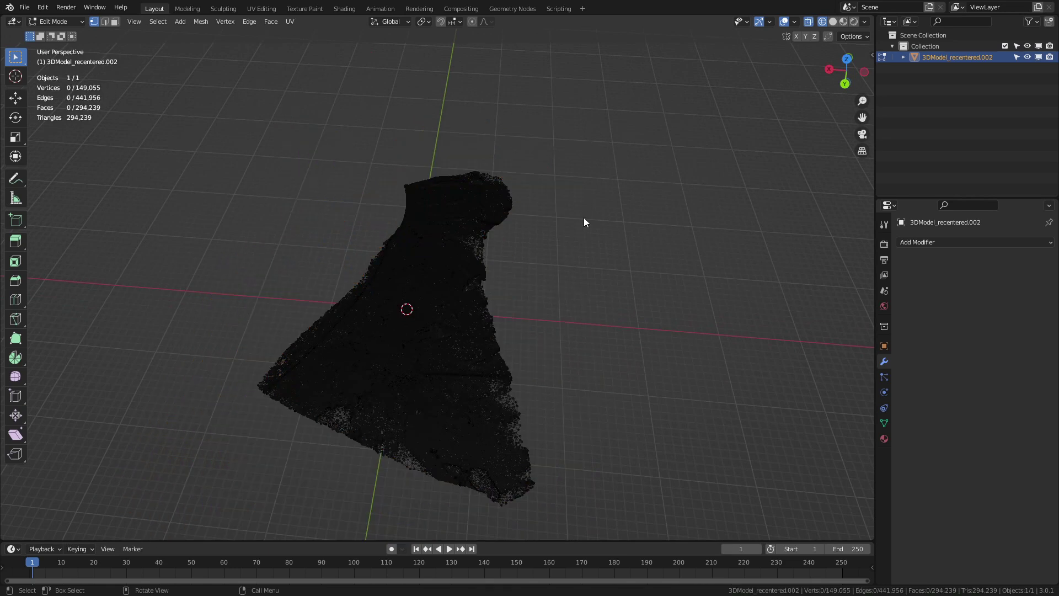
Step: Return to Object Mode, turn off X-ray and display the street scan in Material Preview shading
key("Tab")
left_click(808, 21)
left_click(842, 21)
Step: Flip the trimmed street scan 180° about the global X axis
mouse_move(416, 337)
middle_mouse_down()
mouse_move(510, 328)
mouse_move(474, 352)
mouse_move(581, 342)
mouse_move(644, 366)
mouse_move(396, 340)
mouse_move(398, 359)
mouse_move(472, 355)
mouse_move(464, 319)
mouse_move(464, 349)
middle_mouse_up()
scroll(511, 327, "up", 5)
type("r")
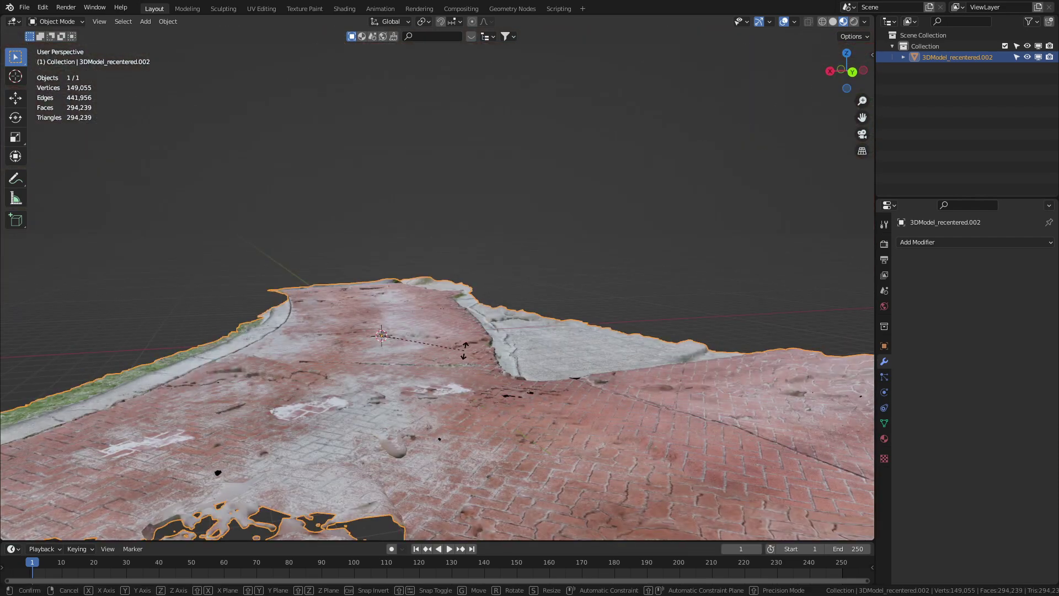
type("x180")
key("Return")
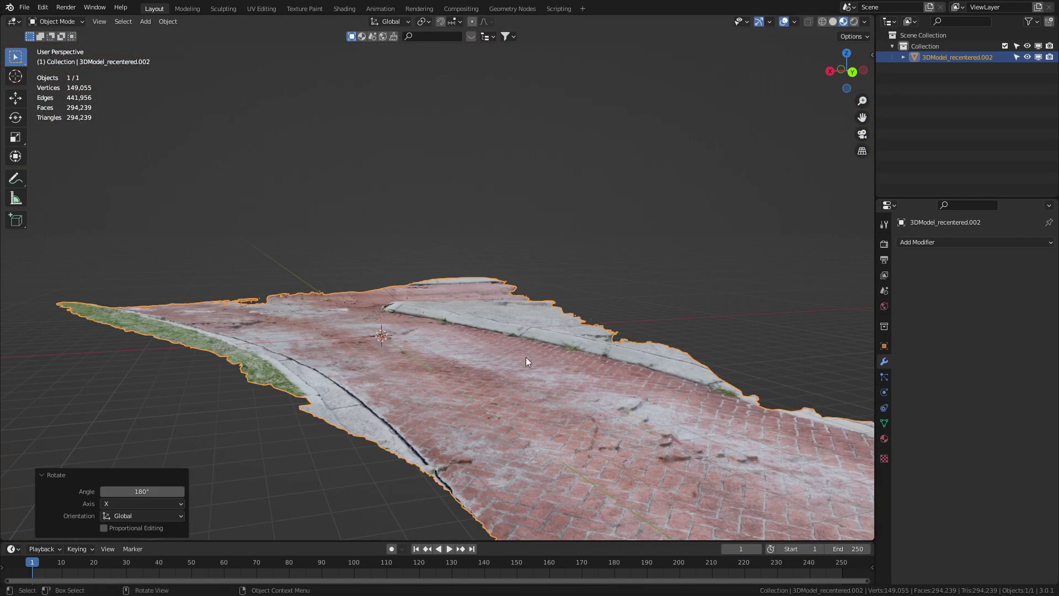
Step: Examine the cleaned street scan's bricks, curbs and surface detail from several angles and at close range
middle_click_drag(539, 361, 465, 406)
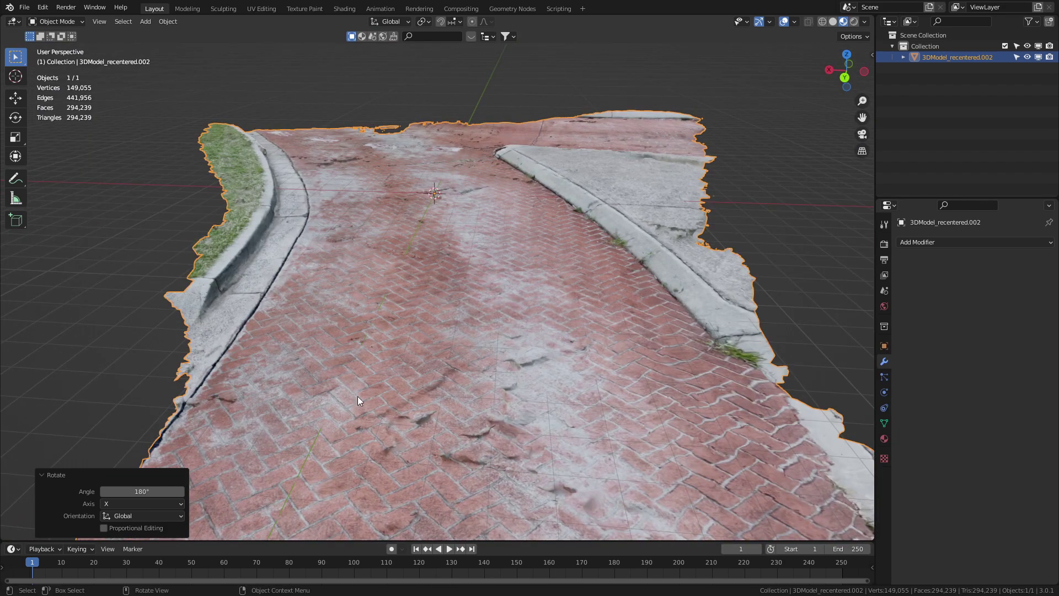
middle_click_drag(355, 389, 415, 325)
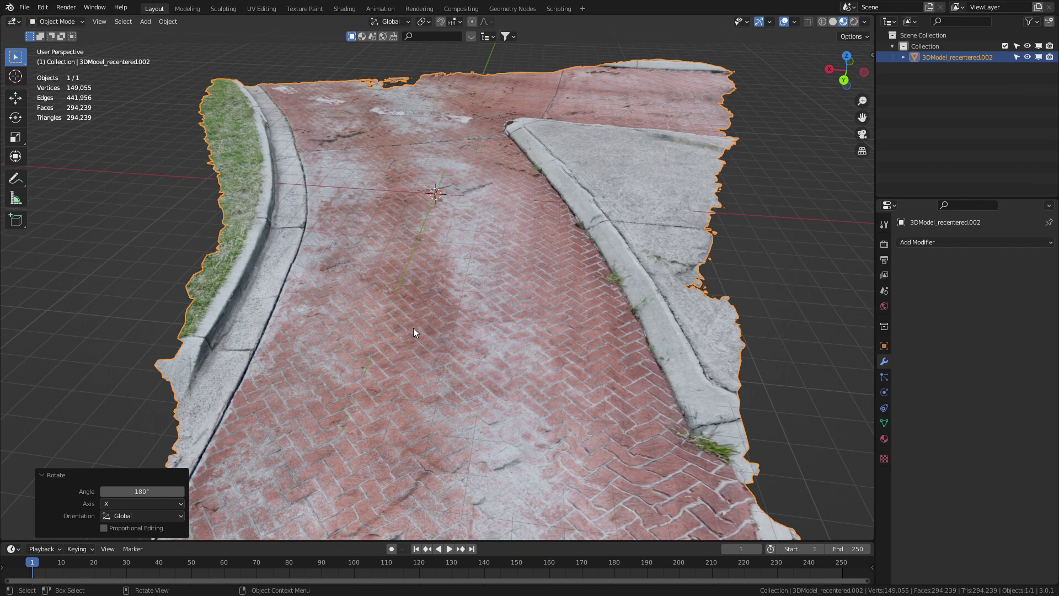
middle_click_drag(401, 296, 406, 307)
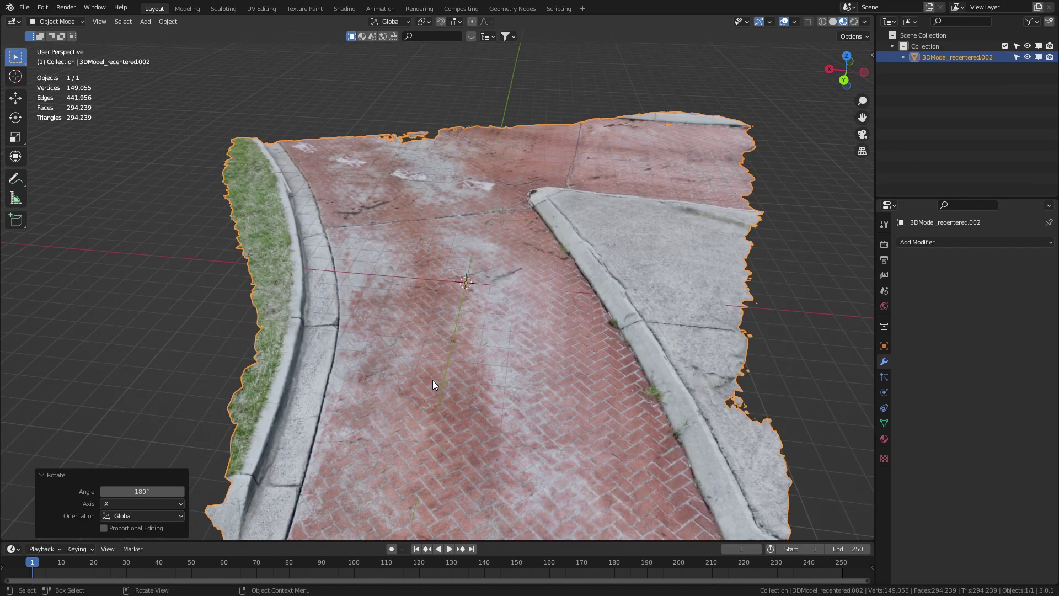
scroll(430, 381, "up", 4)
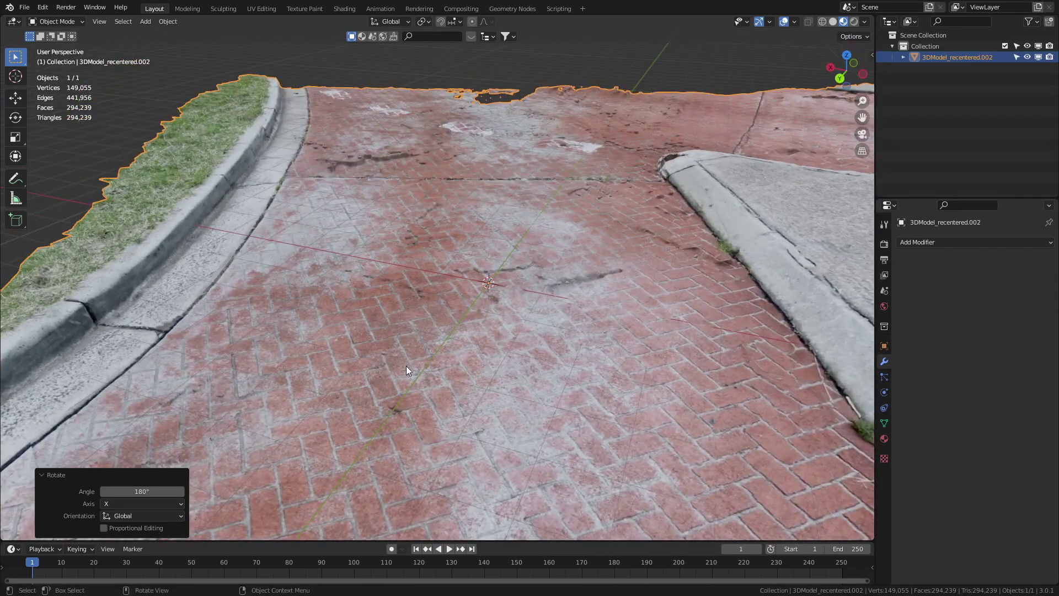
middle_click_drag(406, 366, 574, 247)
scroll(568, 242, "up", 5)
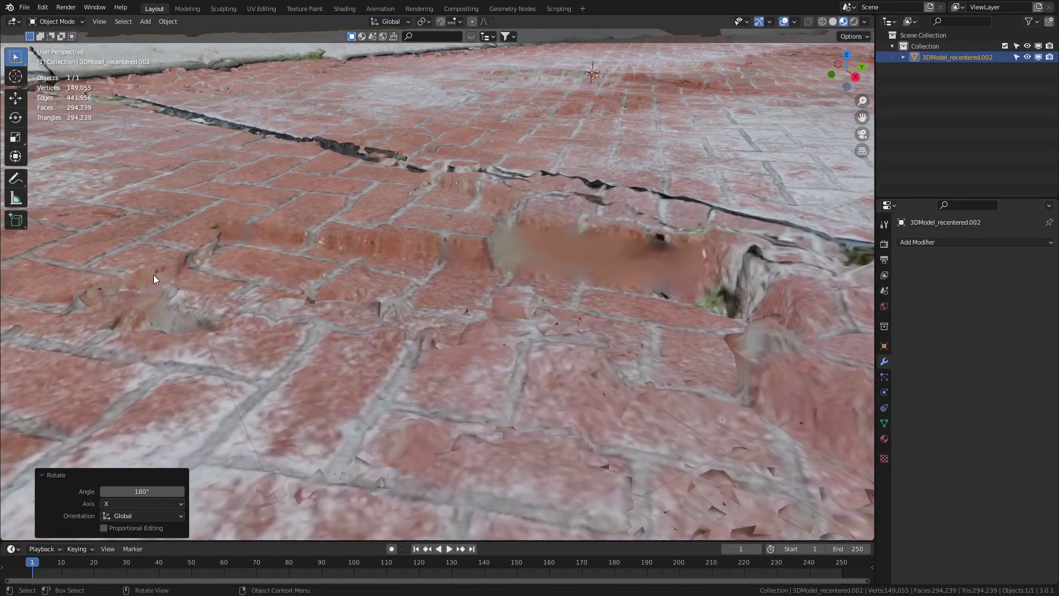
Step: Add a Decimate modifier to the trimmed street scan and set its collapse ratio to 0.1
middle_click_drag(625, 329, 477, 370)
scroll(465, 366, "down", 2)
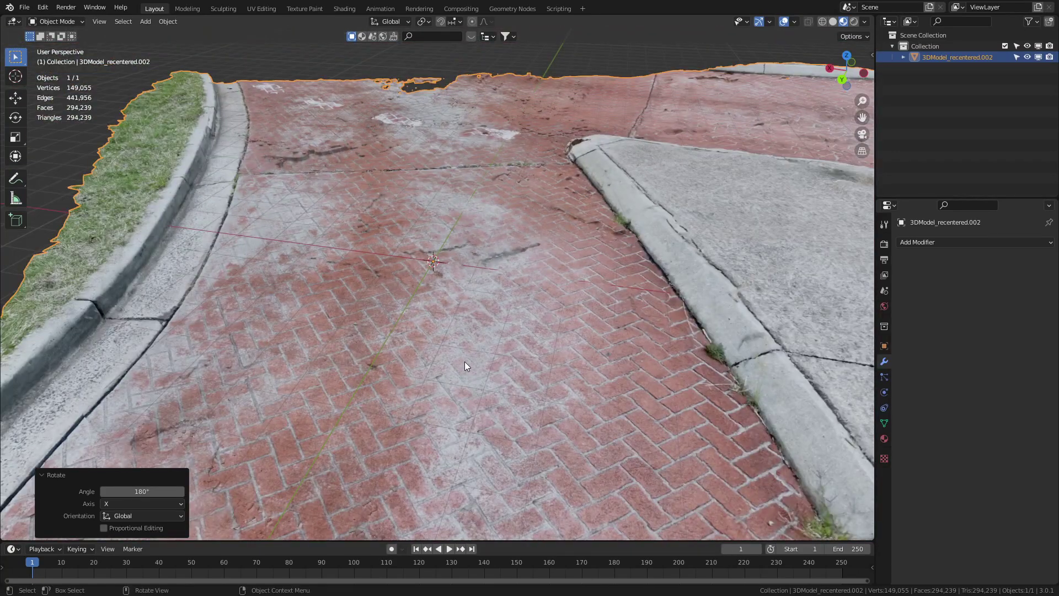
scroll(464, 362, "down", 5)
middle_click_drag(464, 361, 322, 280)
middle_click_drag(468, 293, 252, 299)
scroll(253, 299, "up", 5)
mouse_move(497, 352)
middle_mouse_down()
mouse_move(588, 333)
mouse_move(495, 337)
middle_mouse_up()
left_click(937, 243)
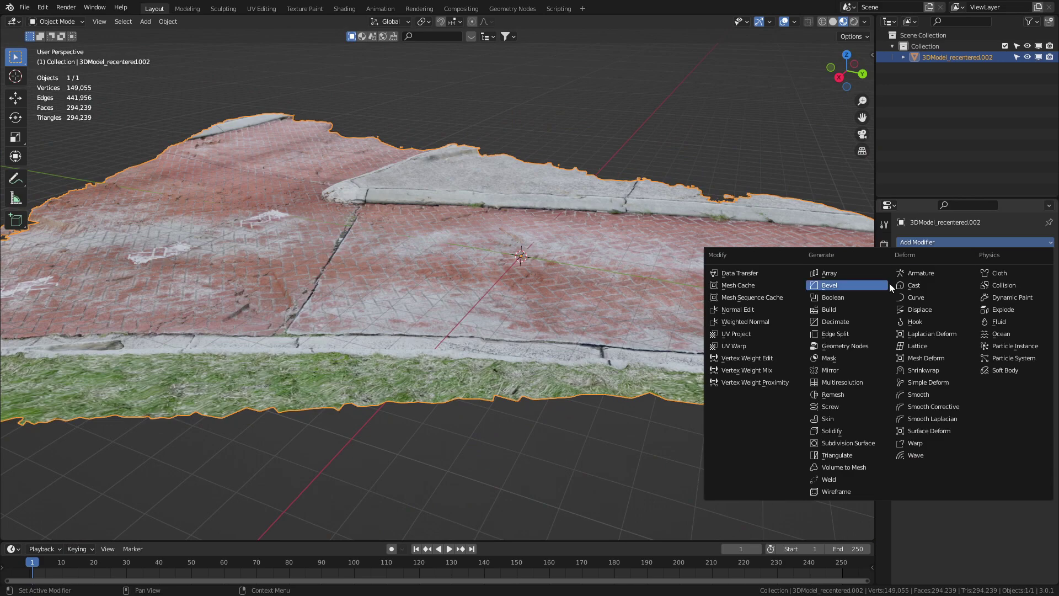
left_click(855, 321)
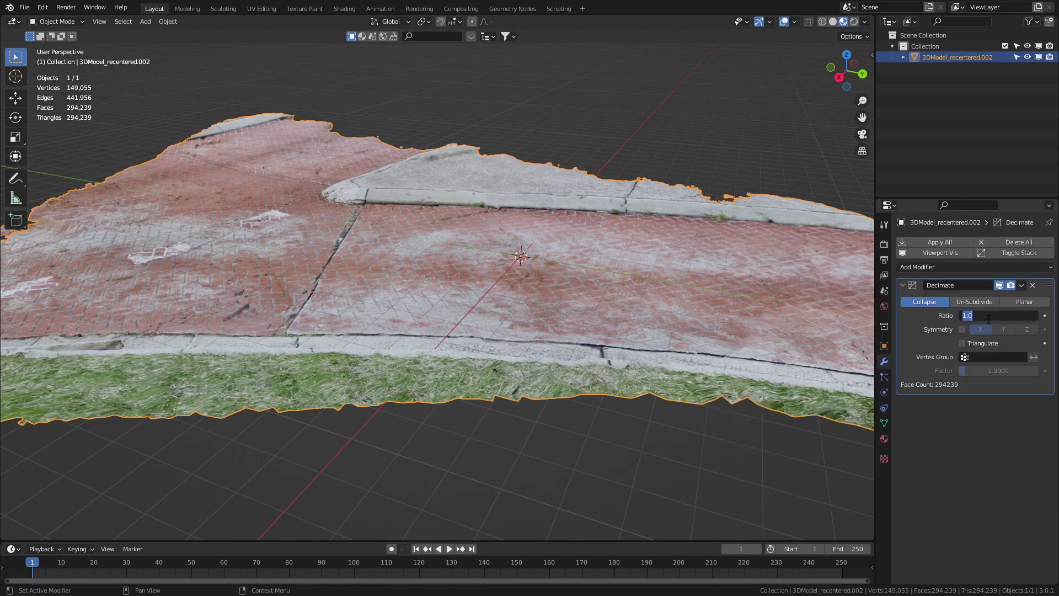
type("0.1")
key("Return")
middle_click_drag(651, 336, 509, 337)
scroll(421, 338, "down", 3)
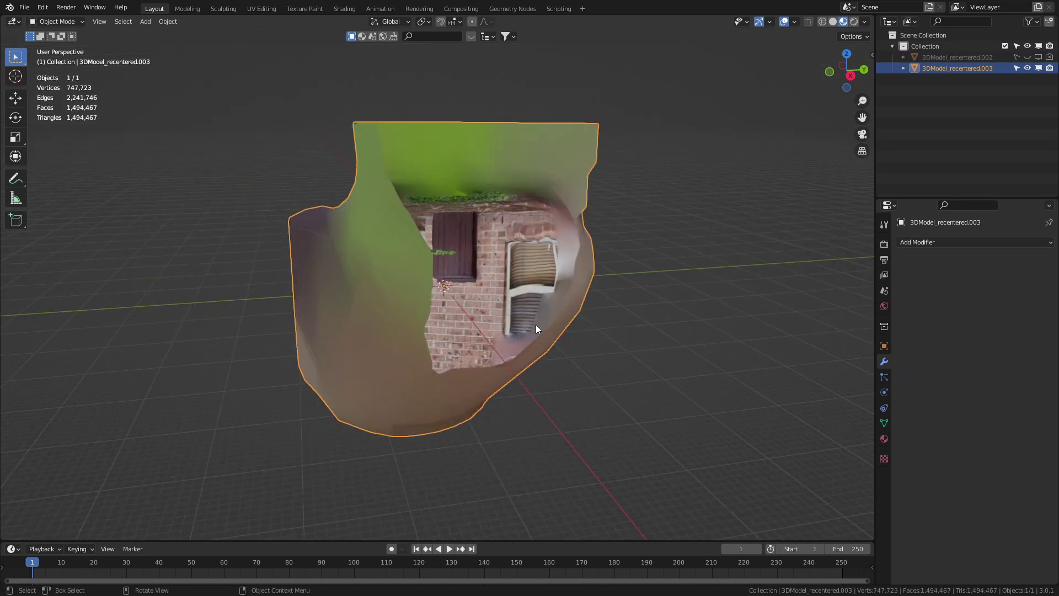
Step: Clear the brick wall scan's rotation and rotate it -90° about the global X axis
key("alt+r")
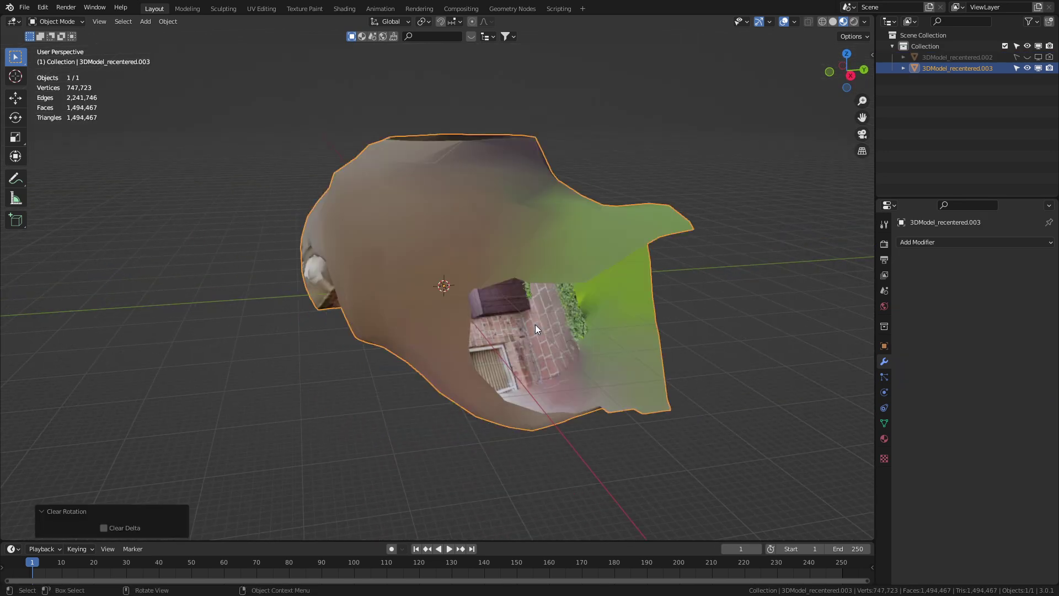
type("rx-90")
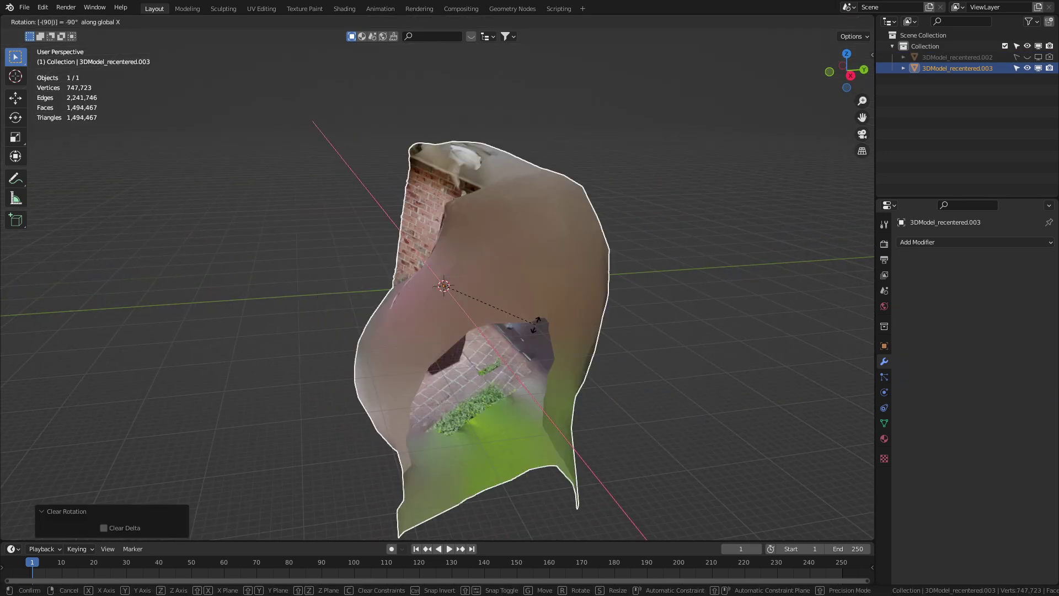
key("Return")
Step: In the front view, rotate the wall scan about -15° to level its floor and raise it to the ground line
key("KP_3")
key("KP_1")
key("r")
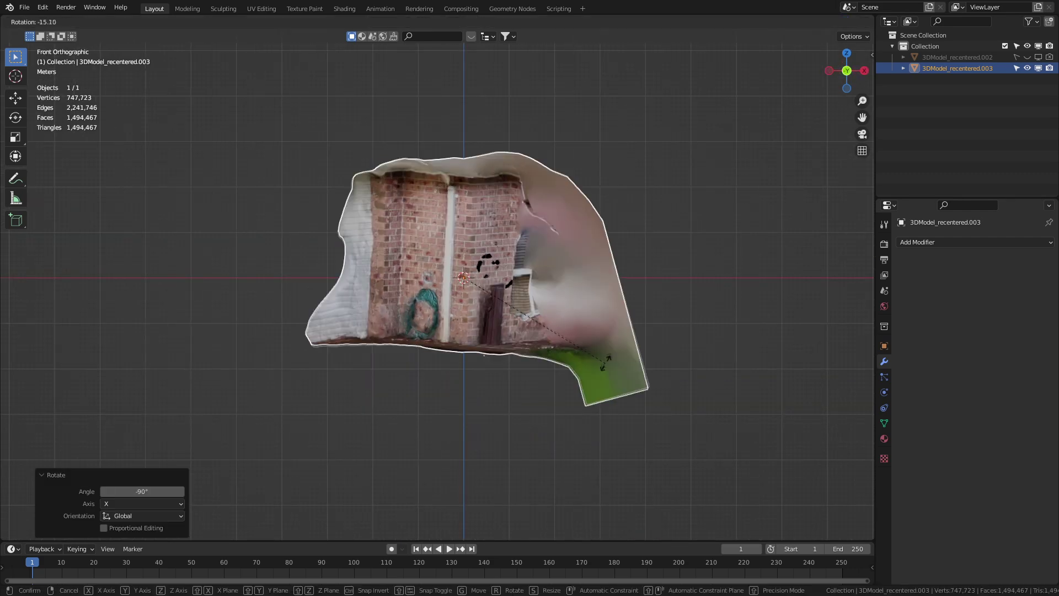
left_click(607, 358)
key("g")
left_click(608, 294)
Step: In the right side view, rotate the wall scan about -5.7° so its floor lies level
key("KP_3")
key("r")
left_click(606, 274)
scroll(524, 272, "up", 1)
middle_click_drag(524, 273, 615, 302)
Step: In the top view, rotate the wall scan about 40° and move it about -3.64 m in X and -2.31 m in Y, aligning its corner with the origin
key("KP_7")
key("r")
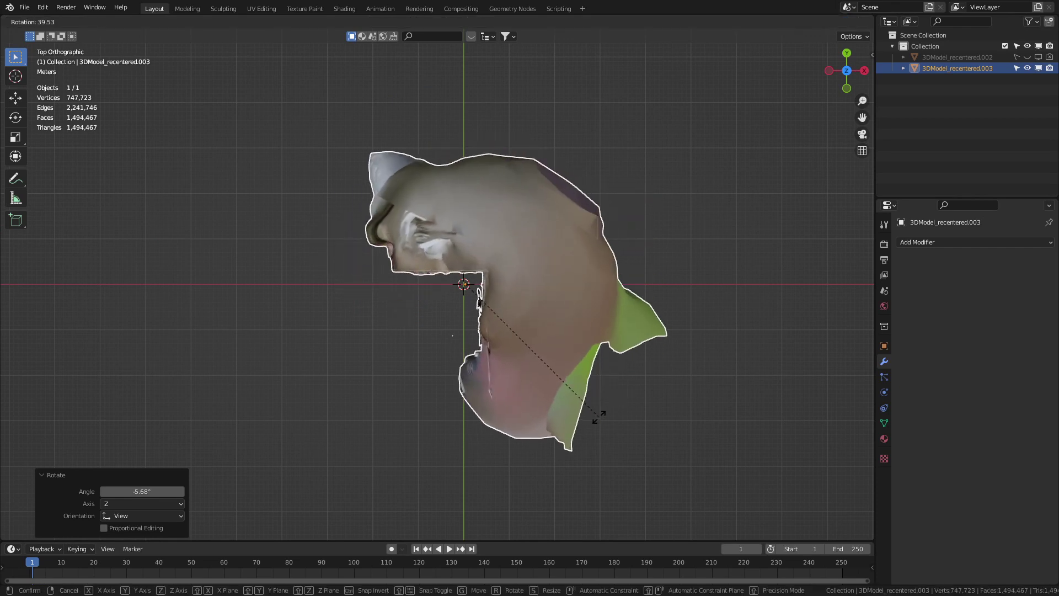
left_click(600, 411)
key("h")
key("alt+h")
key("g")
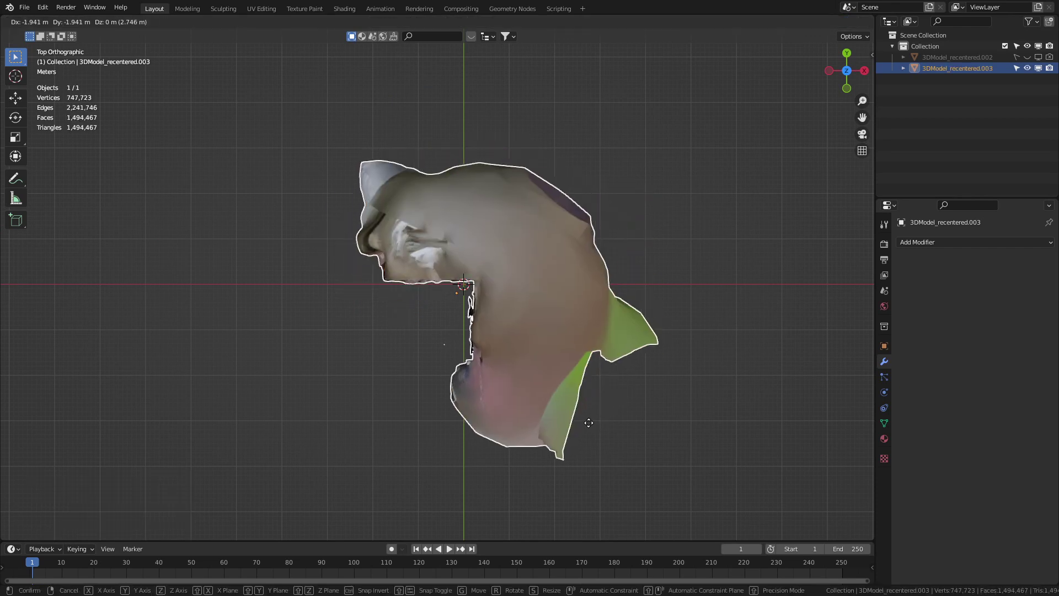
left_click(610, 429)
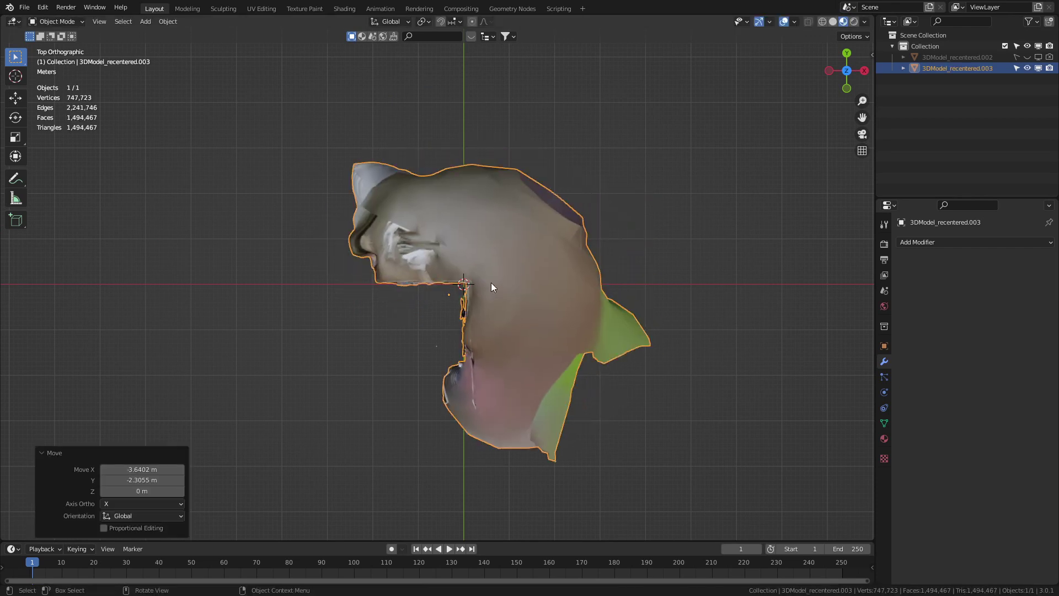
Step: Box-select and delete the distorted geometry around the wall scan's sides, back and top, and return to Object Mode with Material Preview shading
key("Tab")
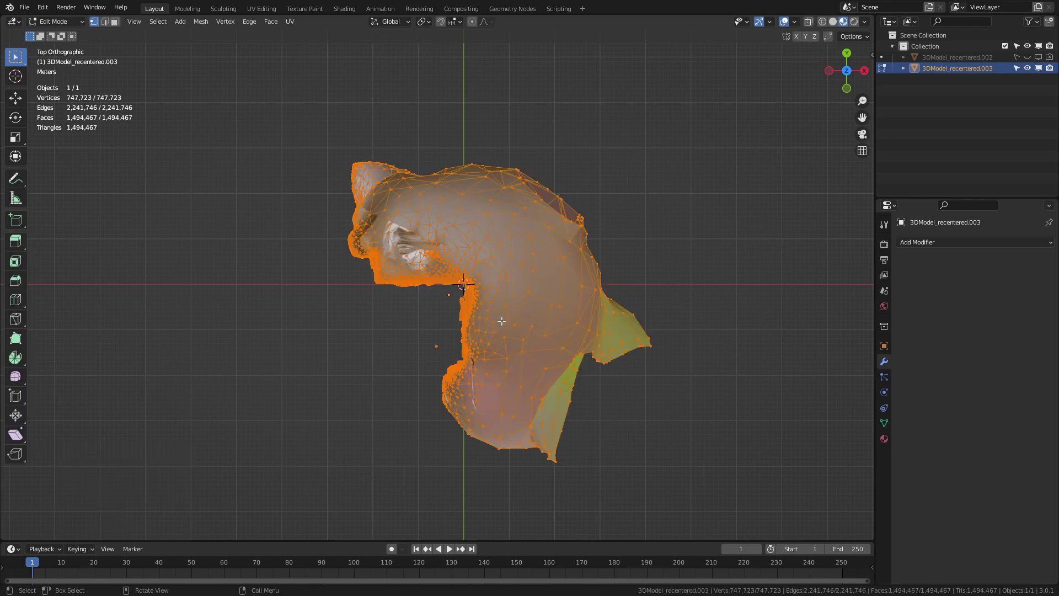
key("shift+z")
left_click(462, 199)
left_click_drag(287, 143, 629, 222)
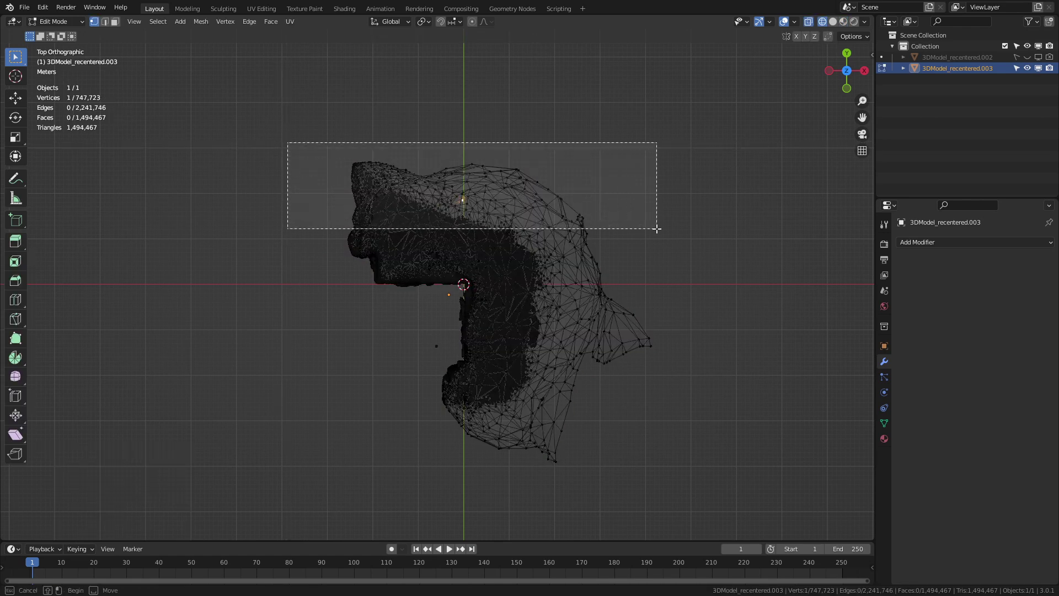
left_click_drag(705, 110, 540, 483)
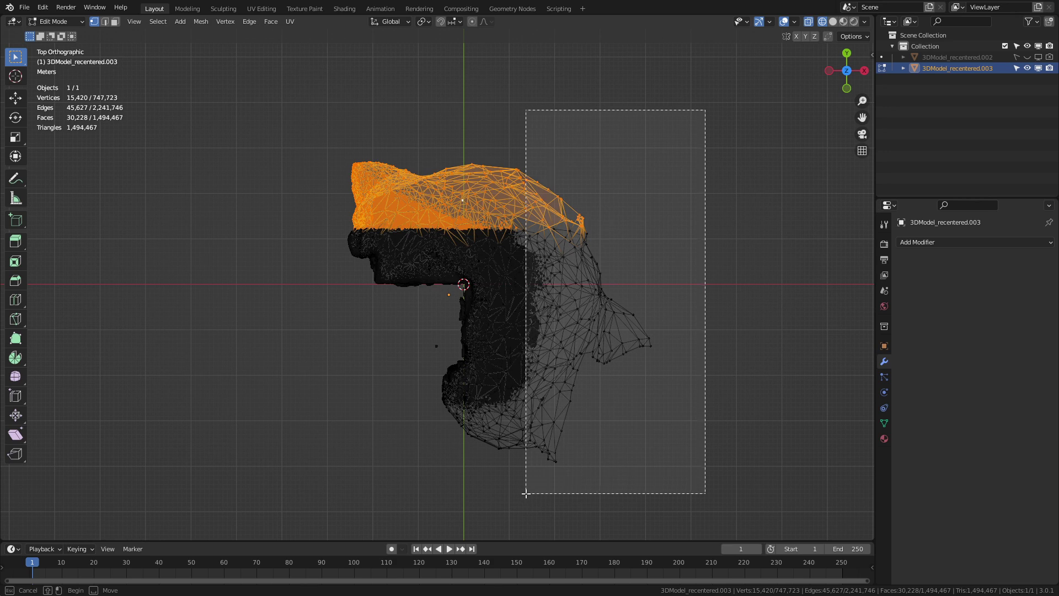
left_click_drag(686, 407, 526, 493, "shift")
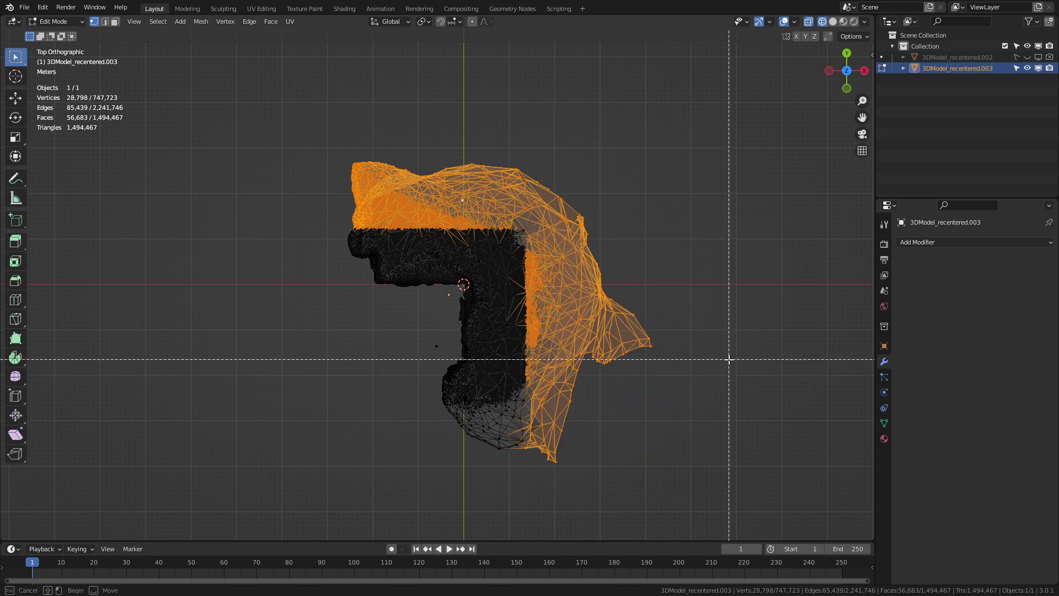
left_click_drag(729, 359, 209, 523, "shift")
key("KP_3")
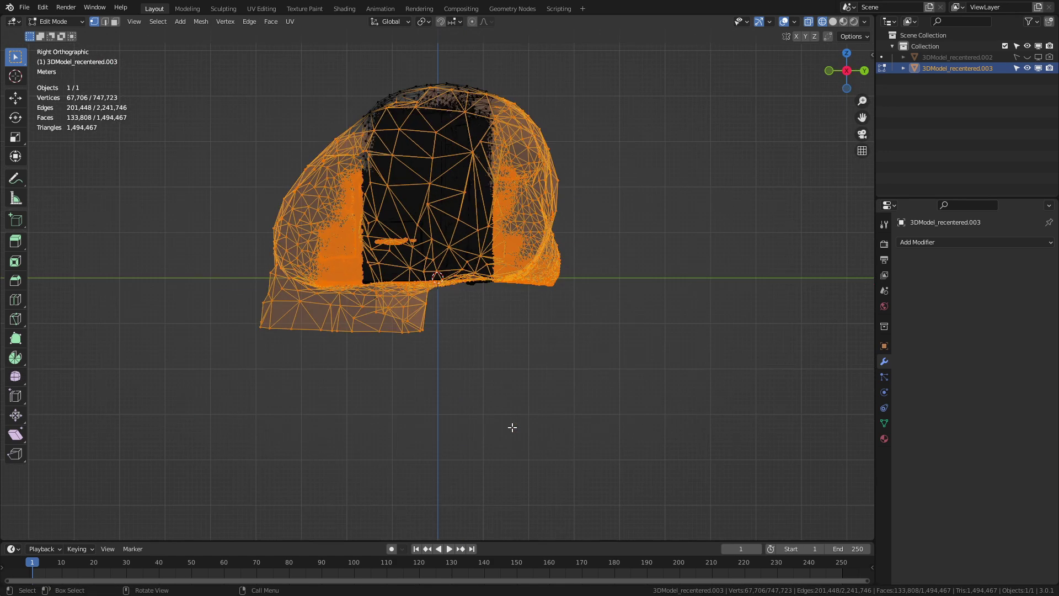
left_click_drag(309, 49, 648, 125, "shift")
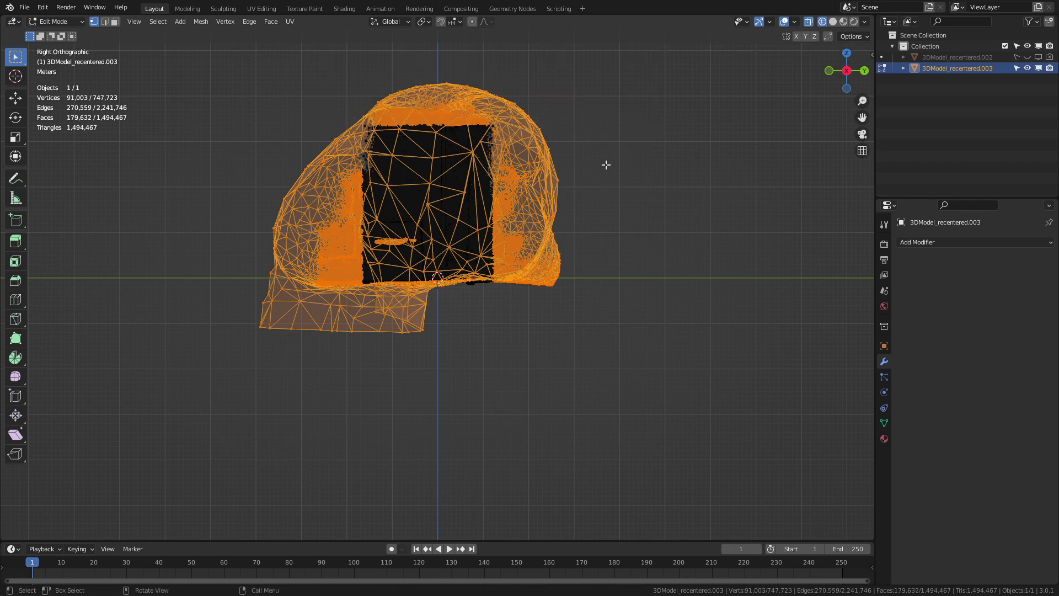
key("x")
left_click(606, 165)
key("Tab")
left_click(842, 21)
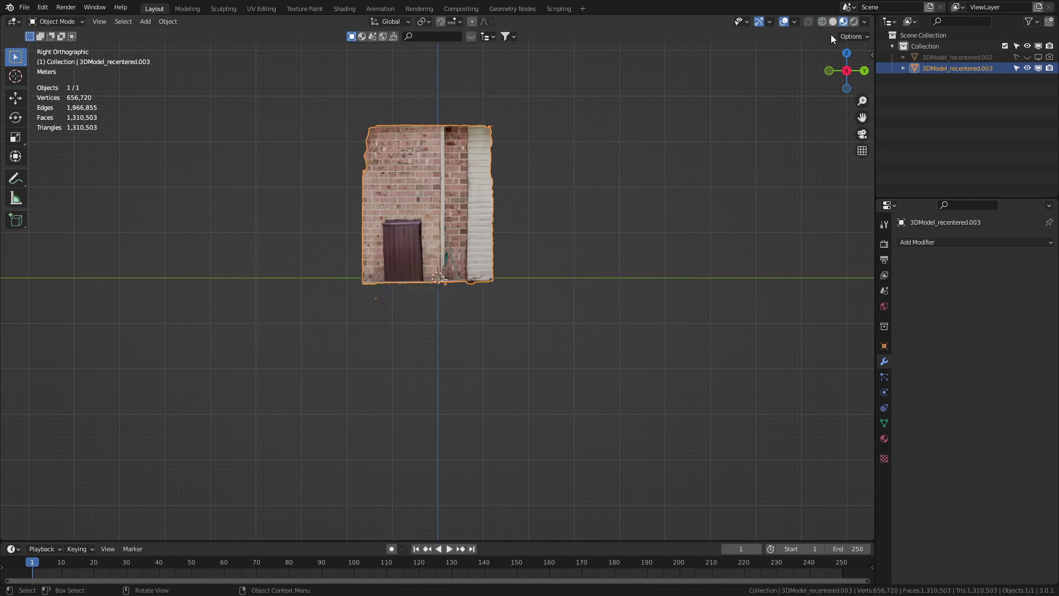
Step: Examine the trimmed wall scan's bricks, downpipe, hose, wooden box and paving from several angles and at close range
scroll(508, 262, "up", 4)
middle_click_drag(507, 262, 435, 277)
scroll(481, 417, "up", 3)
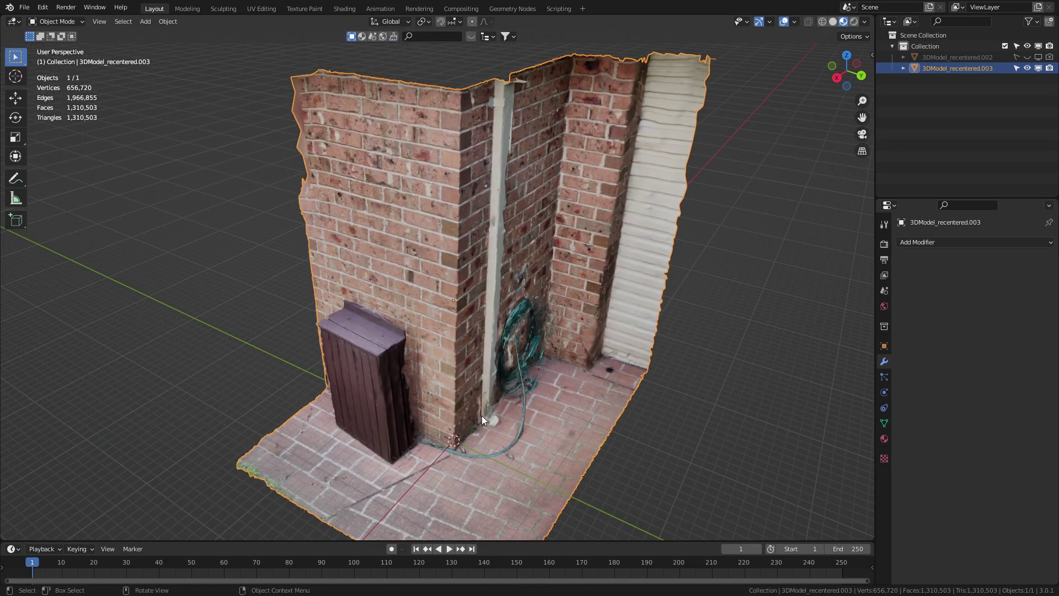
middle_click_drag(492, 409, 389, 252)
middle_click_drag(461, 442, 442, 323)
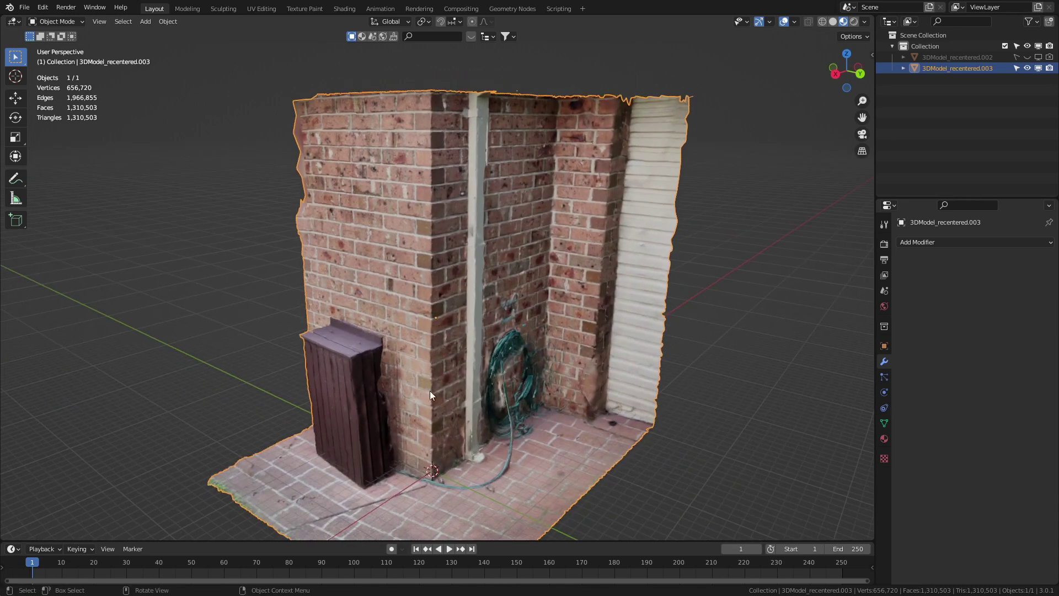
middle_click_drag(554, 313, 477, 418)
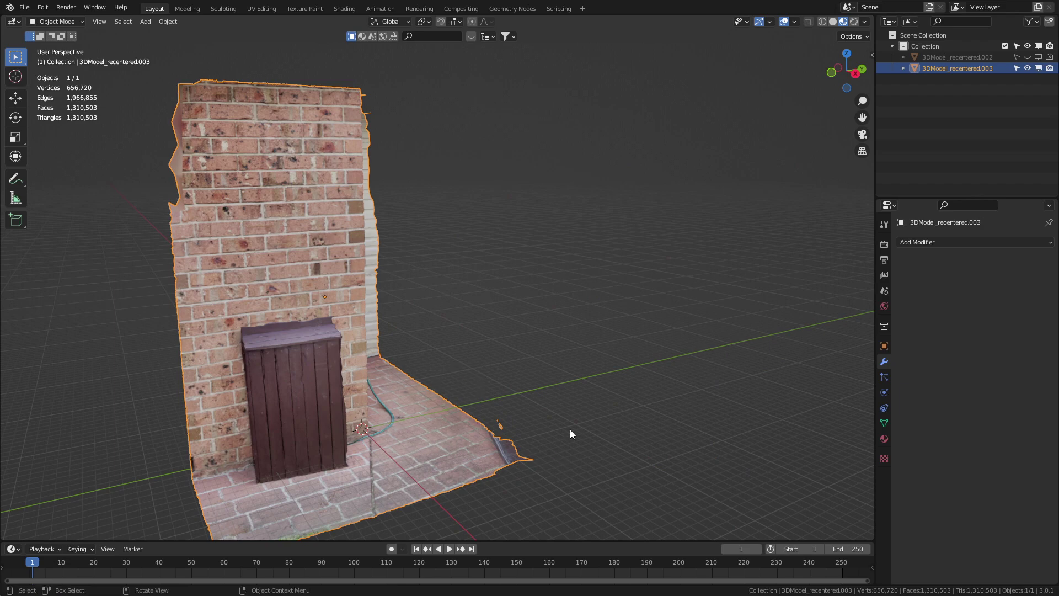
middle_click_drag(574, 411, 469, 379)
scroll(497, 405, "up", 5)
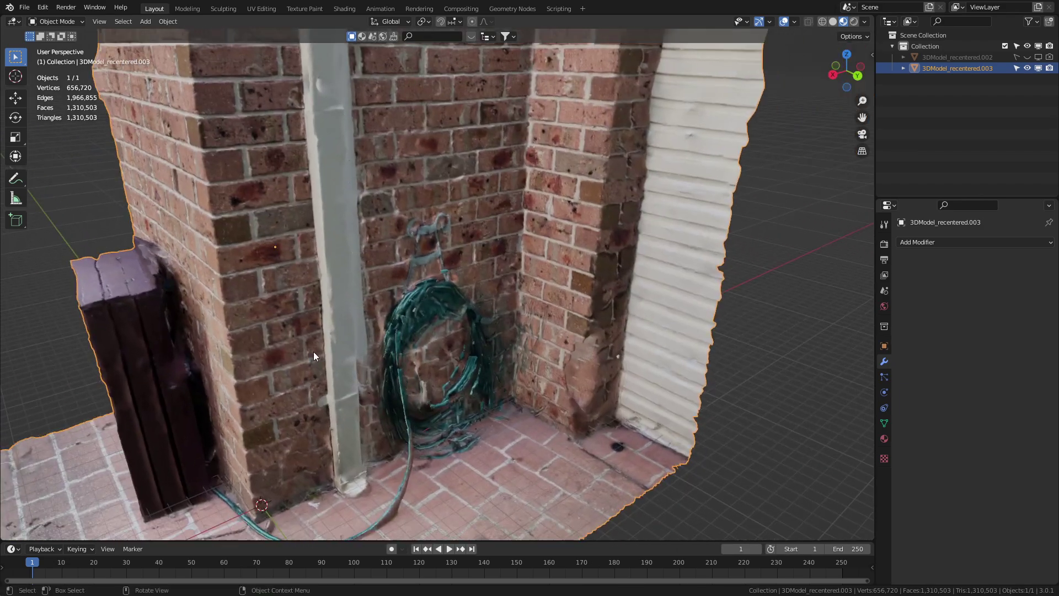
scroll(314, 337, "up", 3)
middle_click_drag(250, 459, 338, 303)
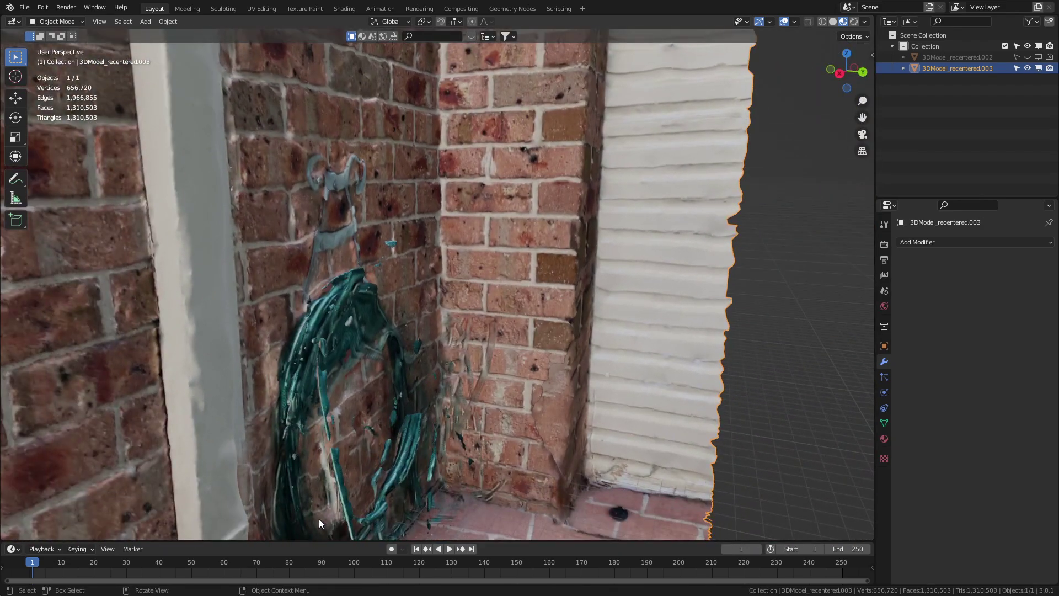
scroll(361, 322, "down", 8)
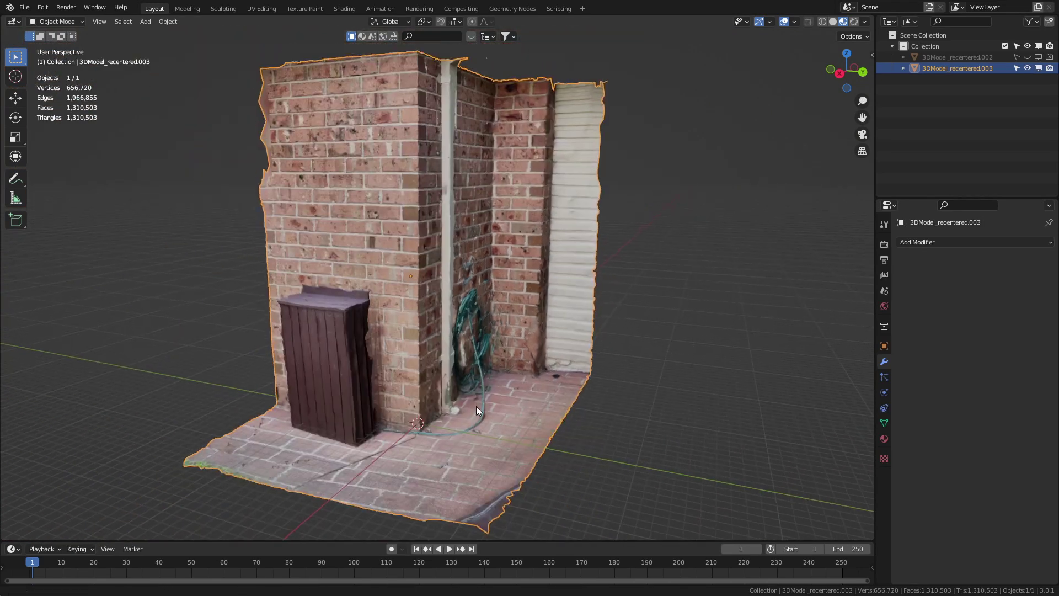
middle_click_drag(477, 407, 480, 434, "shift")
Step: Add a Decimate modifier to the wall scan with a collapse ratio of 0.05 and apply it
left_click(964, 239)
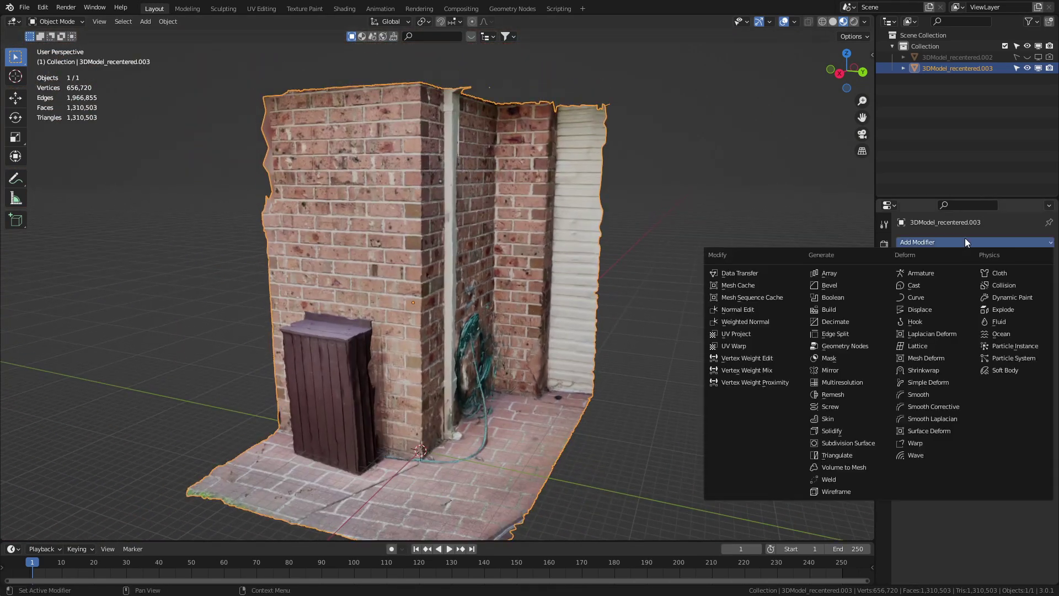
left_click(849, 322)
left_click(997, 315)
key("BackSpace")
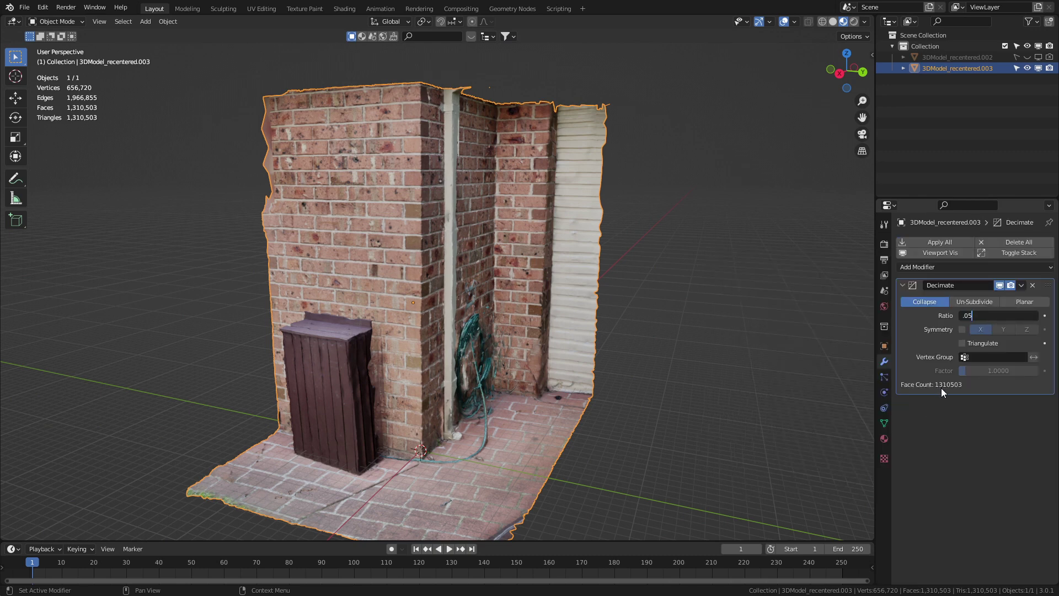
key("Return")
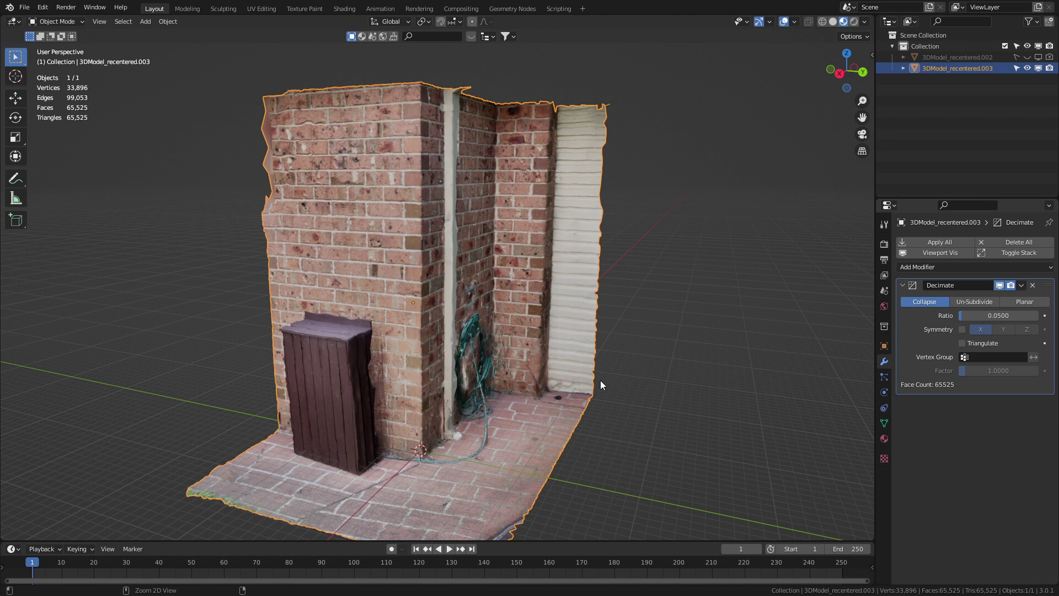
key("ctrl+a")
Step: Duplicate the long cement wall beside the brick street and offset the copy along the global X axis behind the original
scroll(504, 450, "down", 1)
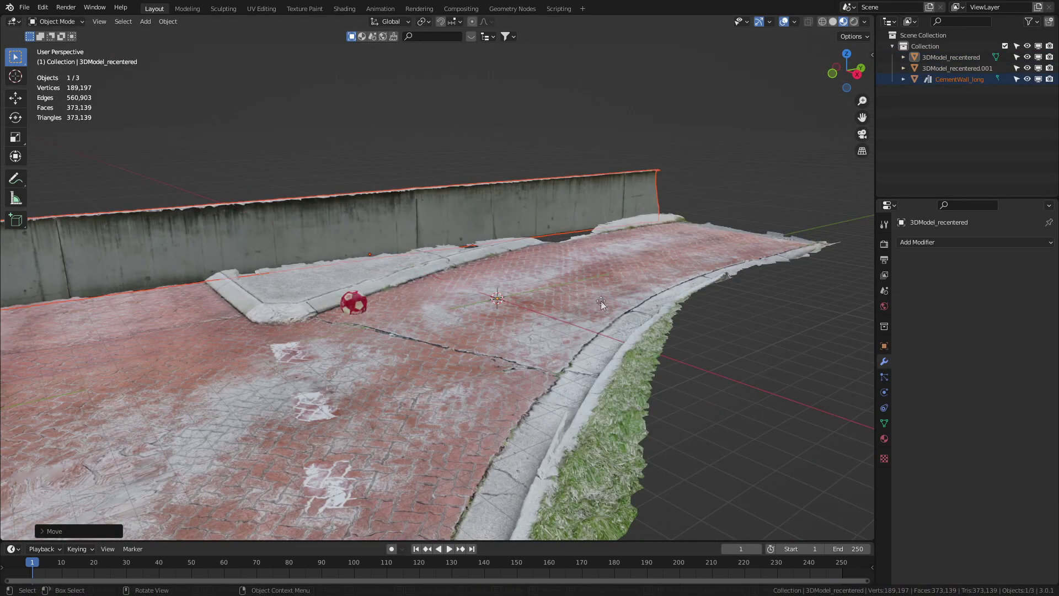
left_click(706, 246)
key("shift+d")
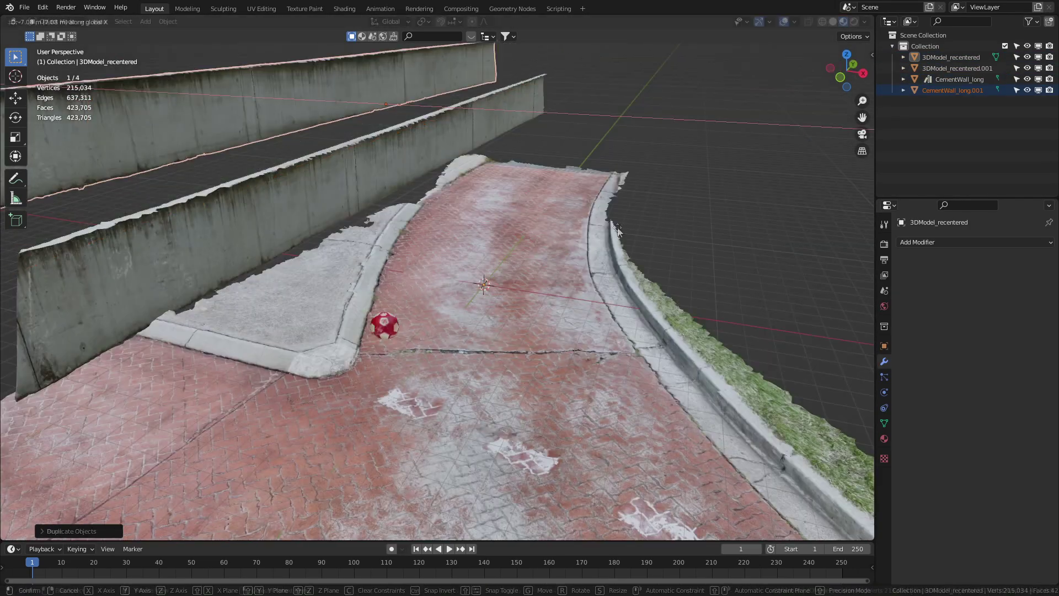
Step: Paste the hedge scan into the scene, then rotate and move it into the gap between the two cement walls
key("ctrl+v")
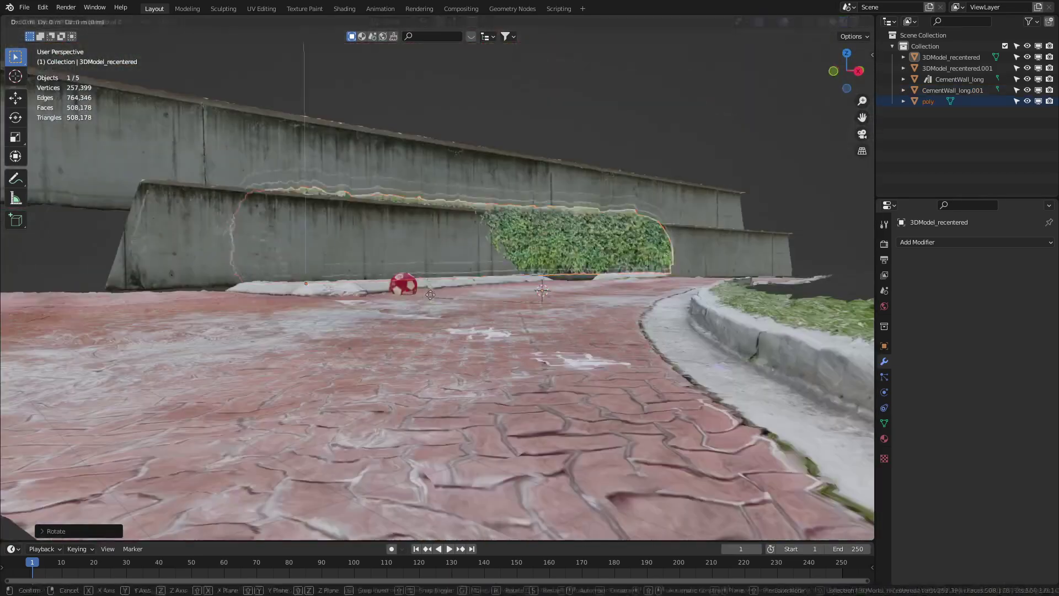
key("r")
left_click(606, 336)
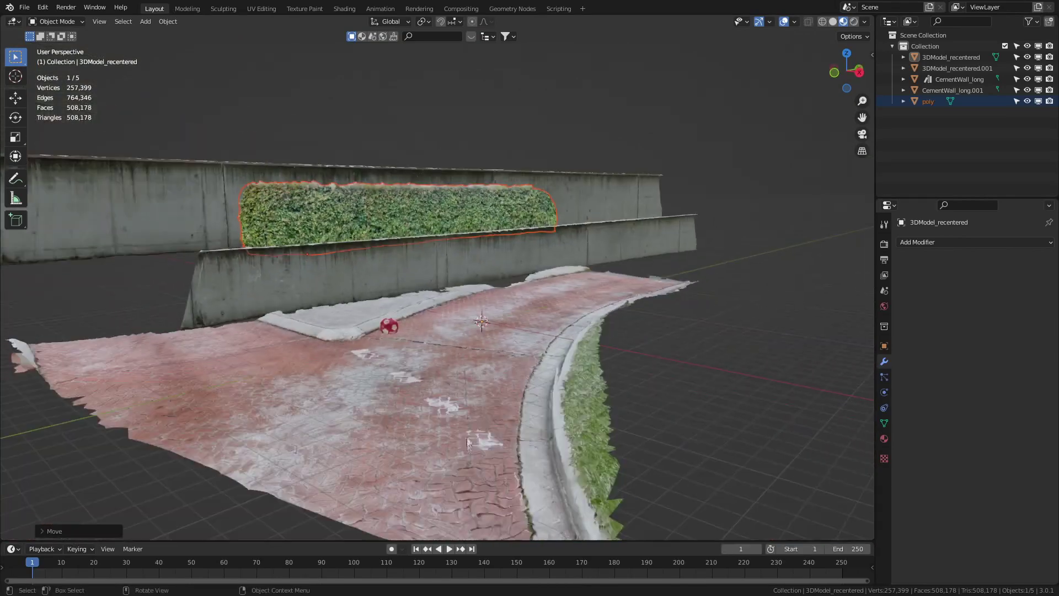
key("g")
left_click(496, 389)
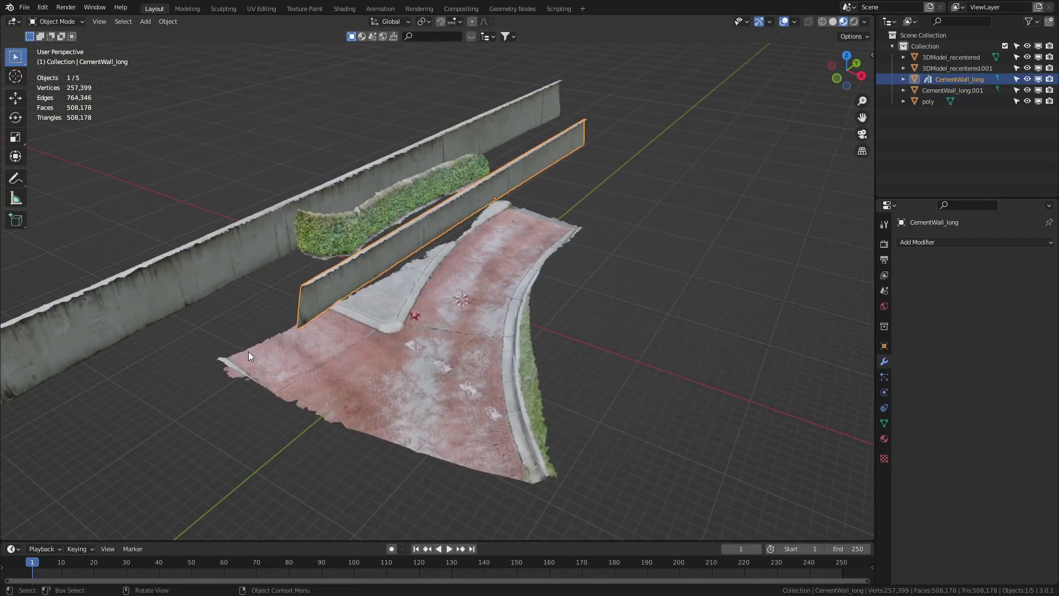
key("r")
left_click(215, 247)
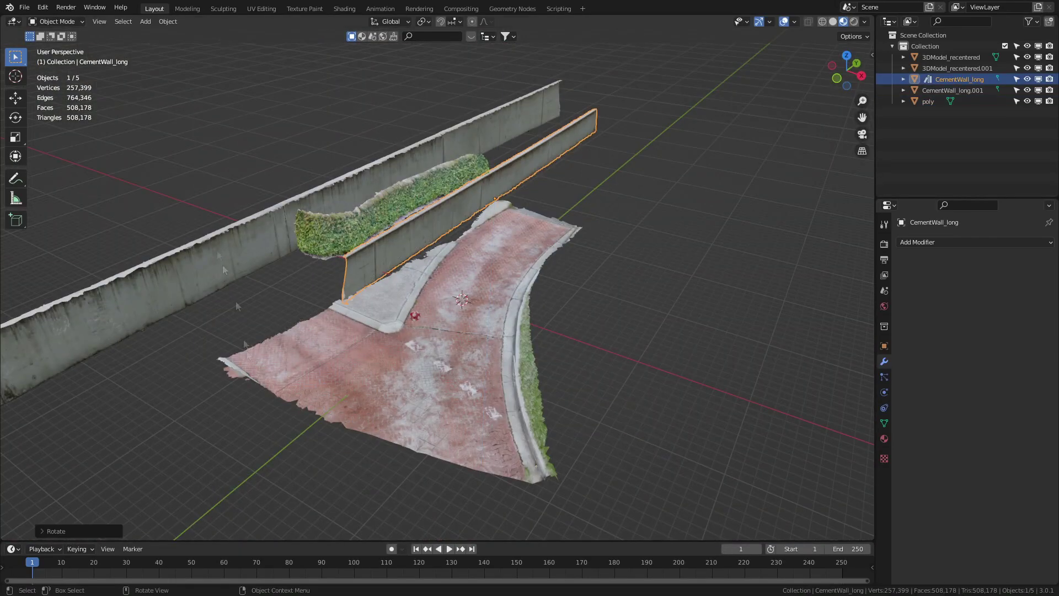
Step: Rotate the front cement wall 180° about Z and, in the top view, place a duplicate on the street's grass side
left_click(216, 248)
key("r")
key("z")
key("1")
key("8")
key("0")
key("Return")
key("KP_7")
key("g")
key("Escape")
key("shift+d")
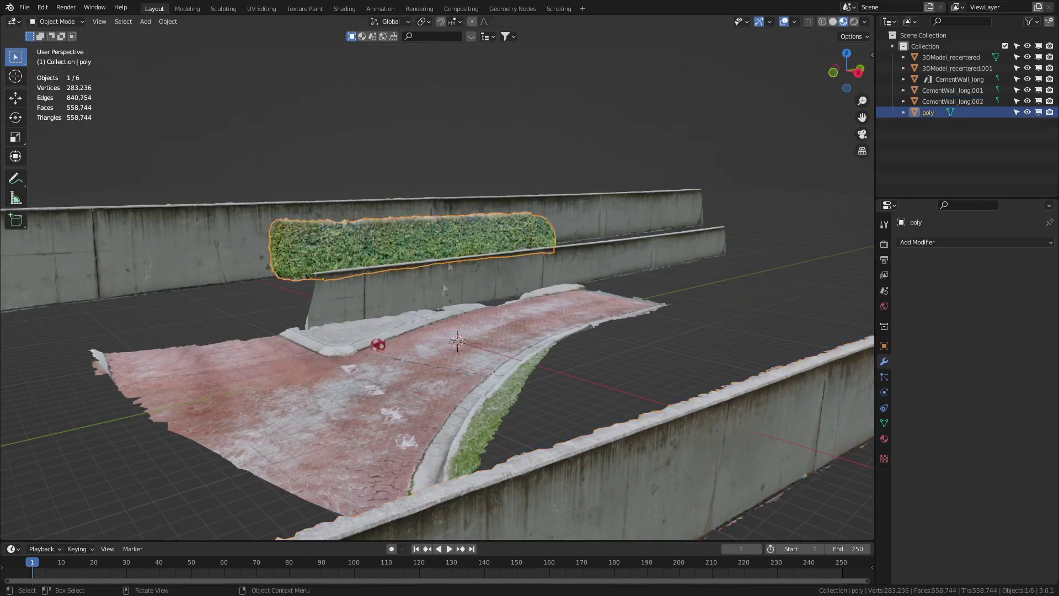
Step: Enlarge the hedge, duplicate it, and move and rotate the copy into place between the two cement walls
key("s")
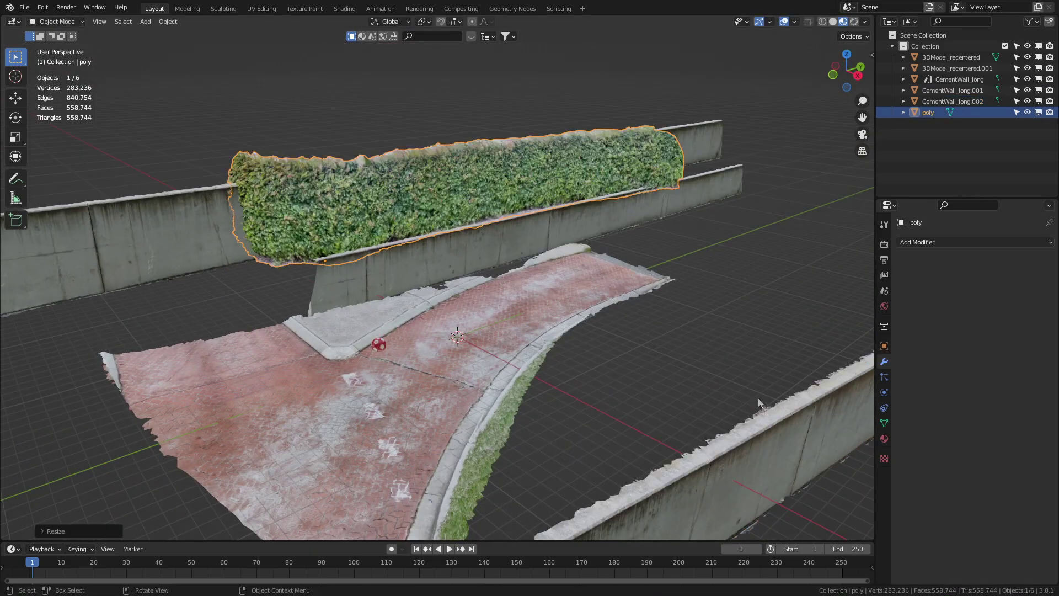
key("shift+d")
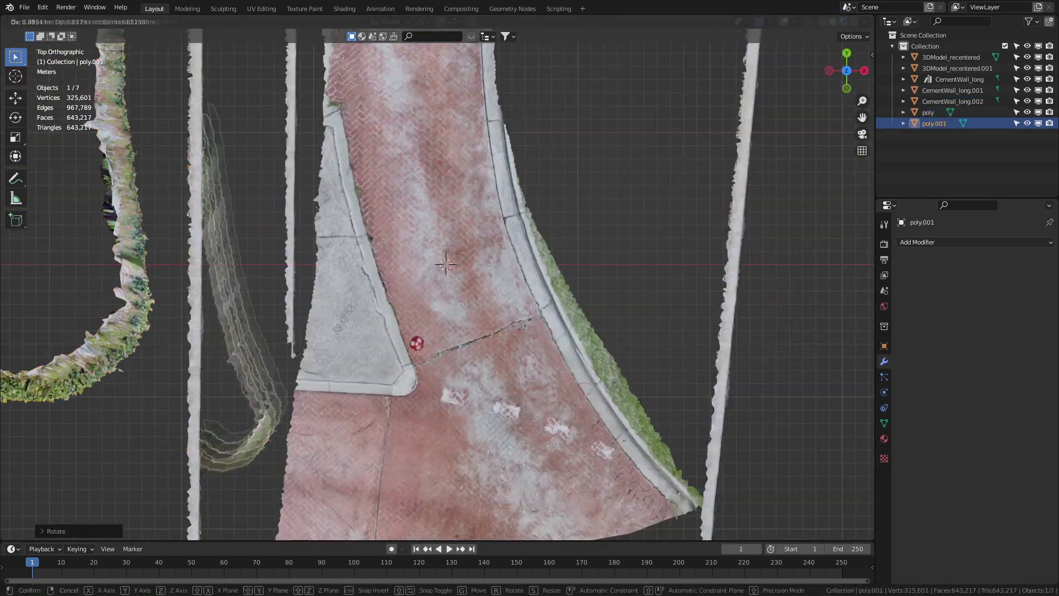
left_click(354, 301)
key("r")
left_click(454, 304)
middle_click_drag(454, 304, 452, 342, "shift")
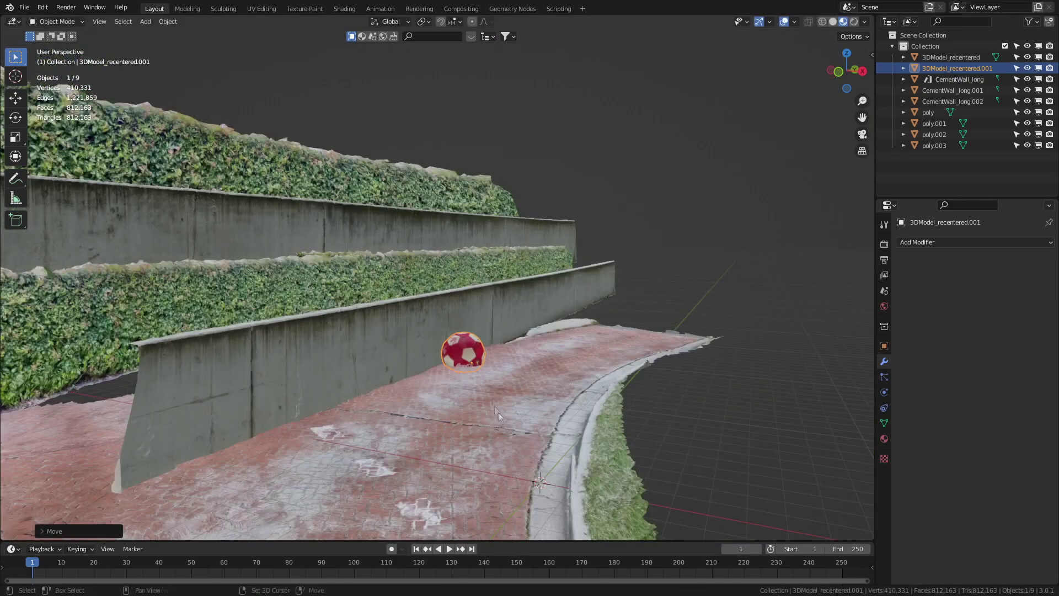
Step: Add a camera and align it to a low street-level view of the cement walls, hedges and soccer ball
middle_click_drag(498, 412, 471, 361)
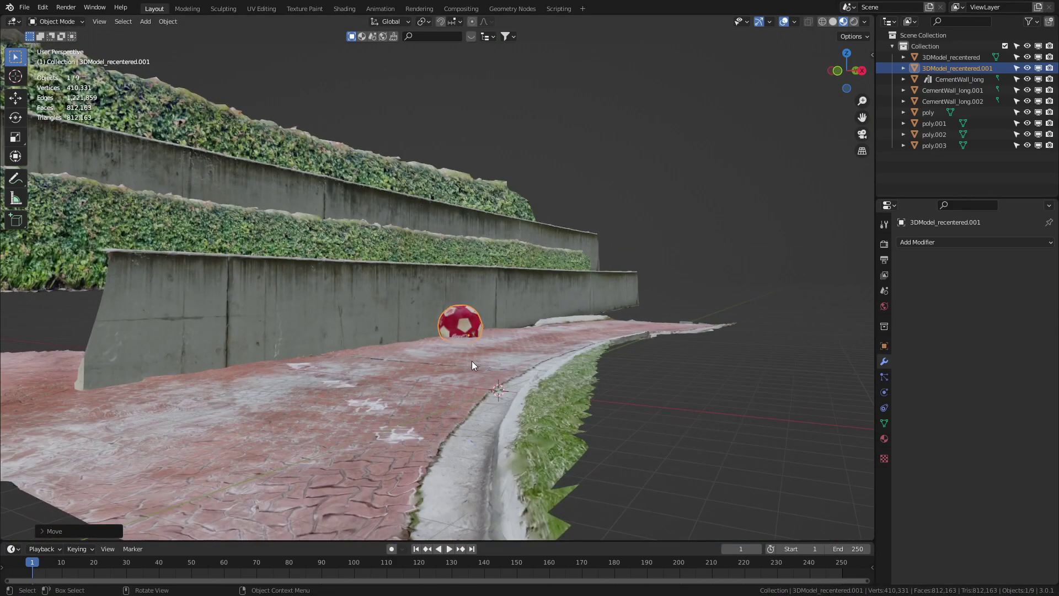
key("shift+a")
left_click(432, 516)
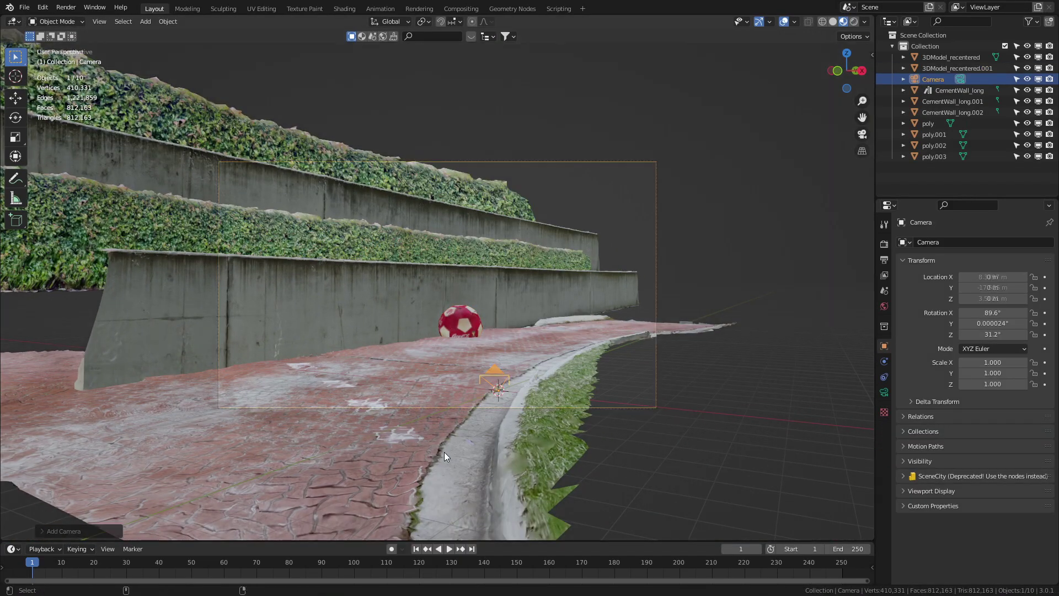
key("ctrl+alt+KP_0")
Step: Move the camera vertically and tilt it about its local X axis to 94.6° so it frames the ball against the wall
key("g")
left_click(685, 325)
key("r")
key("x")
key("x")
left_click(684, 303)
key("g")
key("z")
key("z")
left_click(689, 330)
key("g")
key("z")
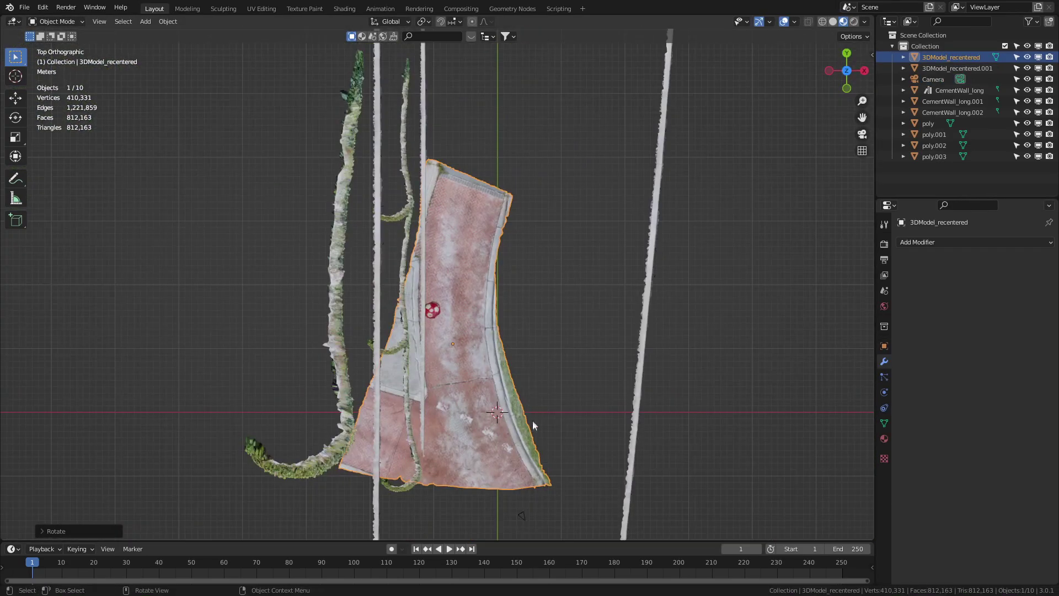
Step: Duplicate the brick street to extend it, and duplicate the two long cement walls for the far end
key("shift+d")
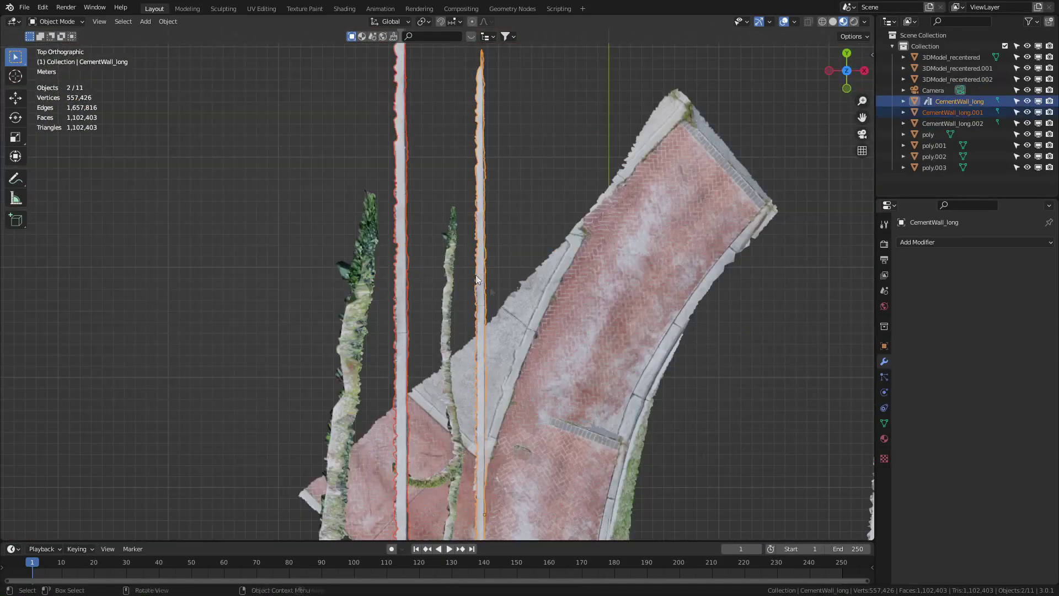
key("shift+d")
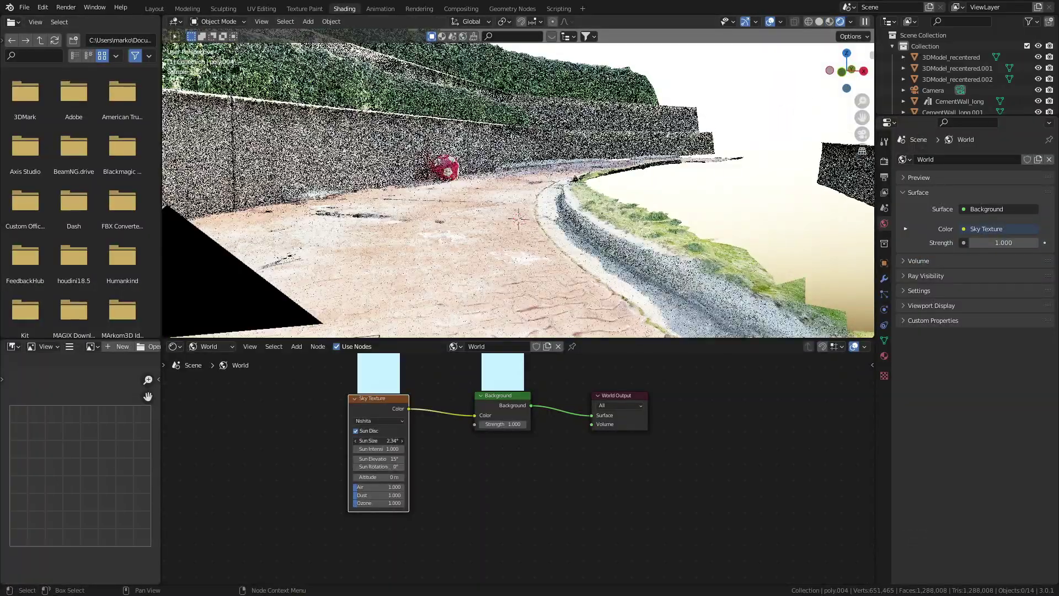
Step: Reset the Sky Texture's sun size to 0.545°, set the sun elevation to 12.2°, and view the scene through the camera
right_click(379, 440)
mouse_move(378, 459)
left_mouse_down()
mouse_move(390, 458)
mouse_move(357, 458)
mouse_move(365, 459)
left_mouse_up()
key("KP_0")
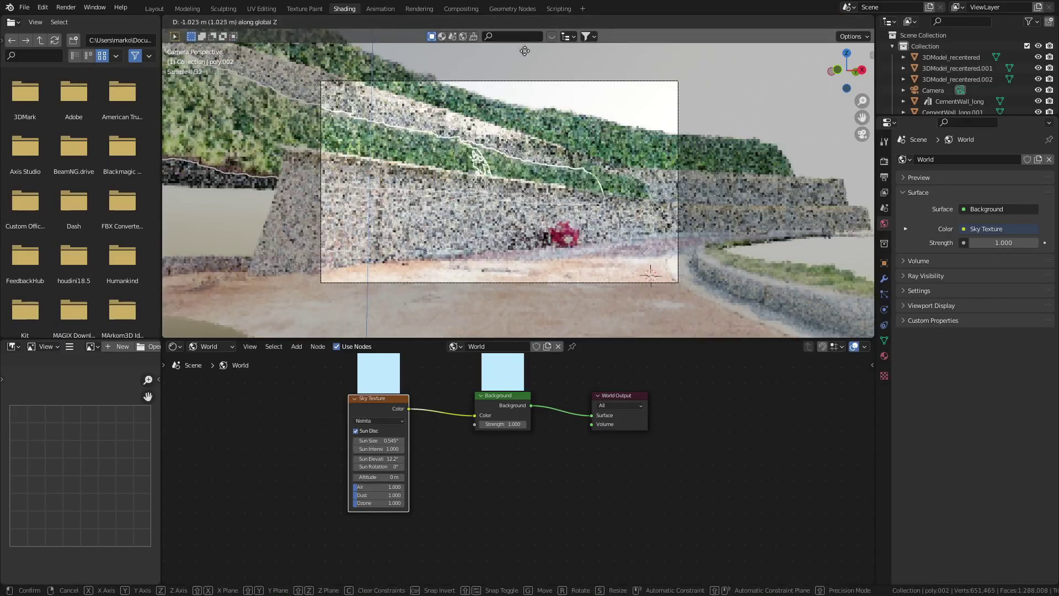
Step: Test-render the camera view and make the soccer ball smaller, repositioned on the ground beside the front wall
key("F12")
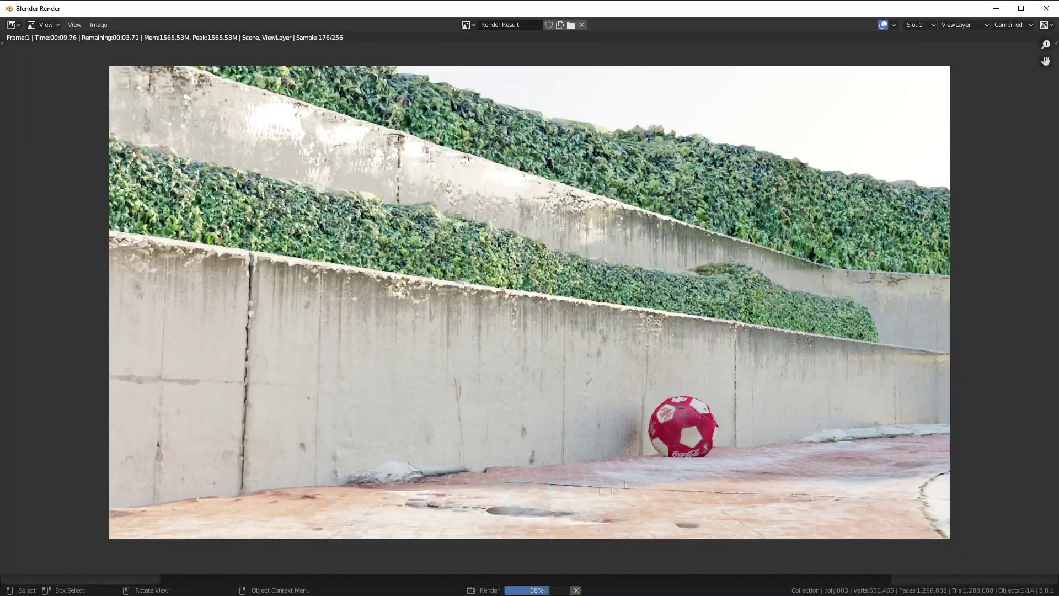
key("Escape")
left_click(733, 243)
key("g")
left_click(733, 243)
key("g")
left_click(733, 243)
Step: Enable the camera's depth of field with the soccer ball as focus object and an F-Stop of 0.2, and render the image
left_click(933, 90)
left_click(883, 308)
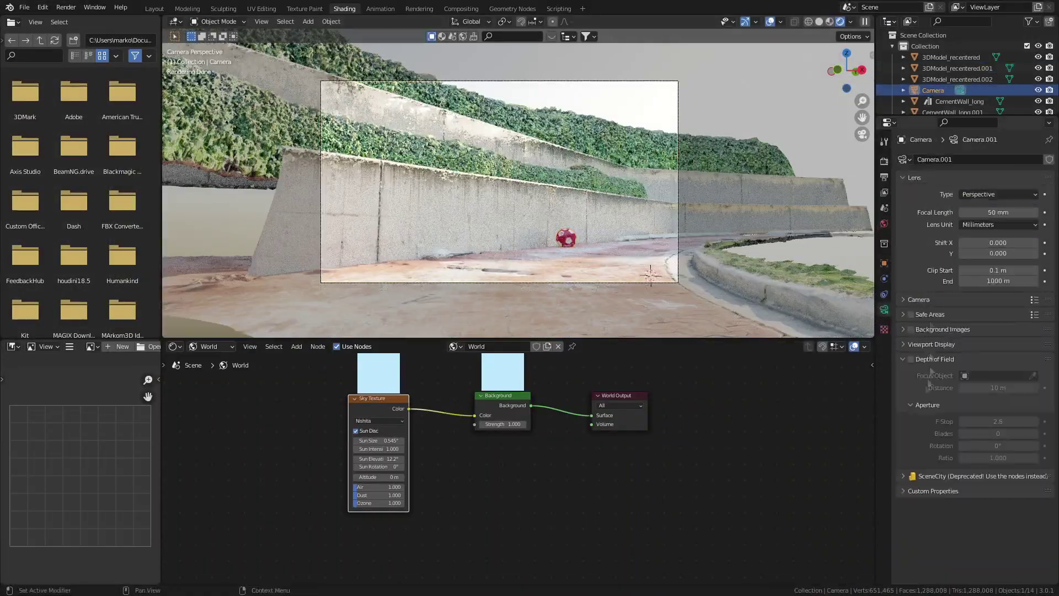
left_click(911, 359)
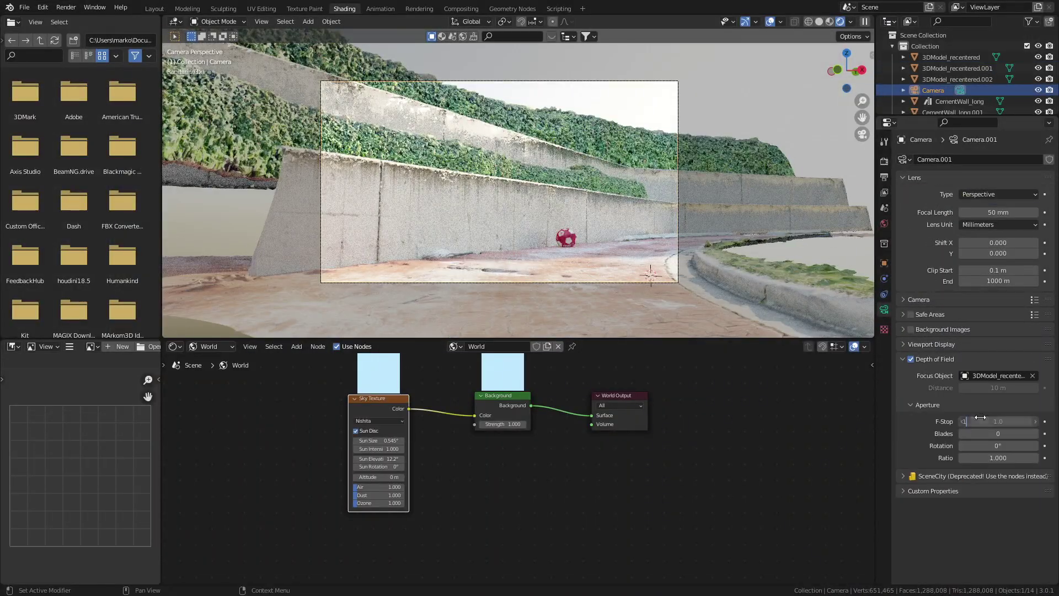
type("1")
key("Return")
left_click_drag(969, 421, 938, 421)
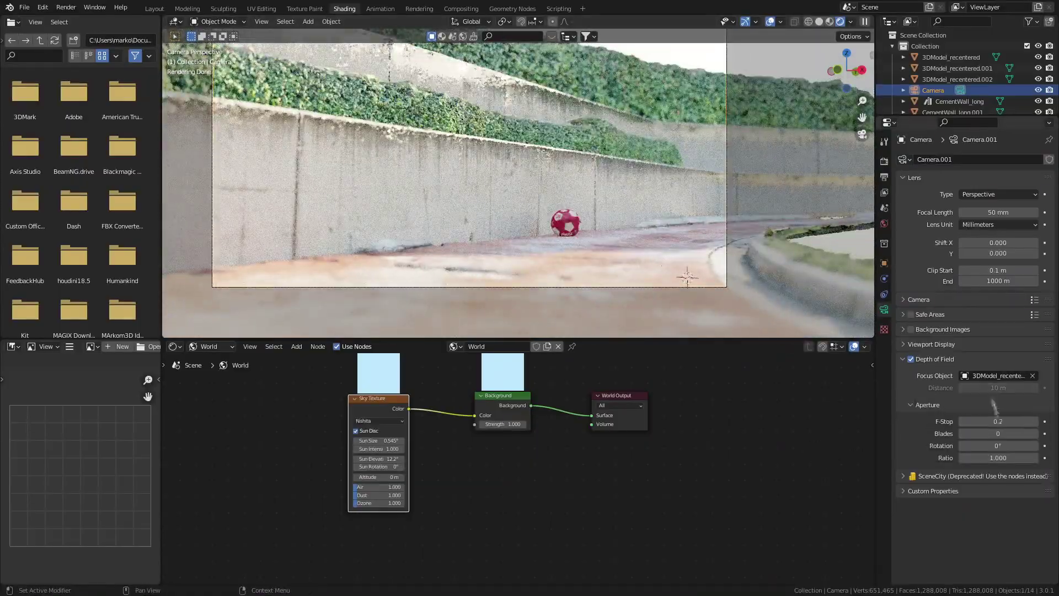
key("F12")
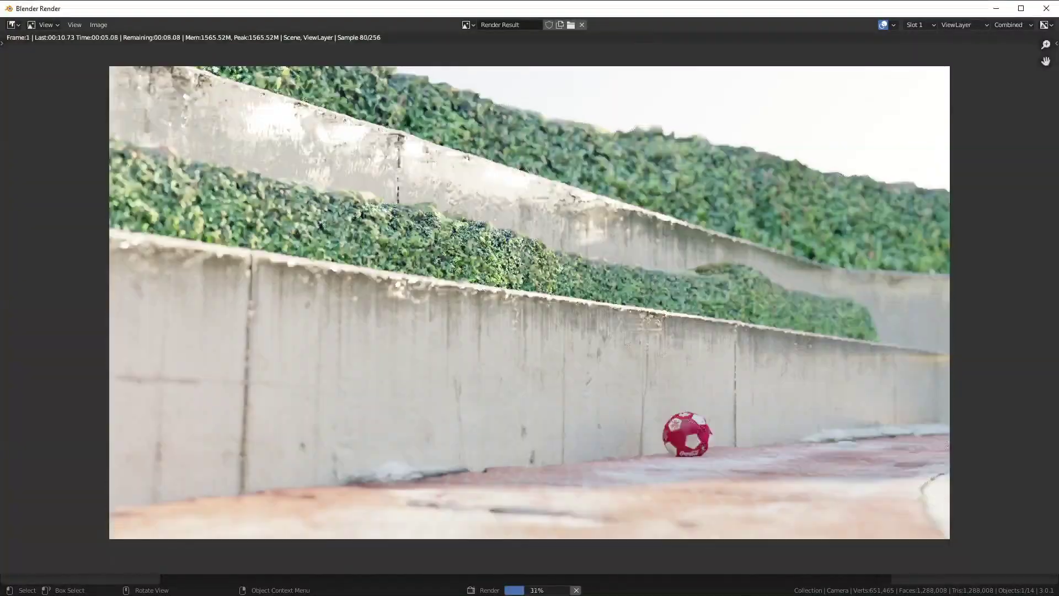